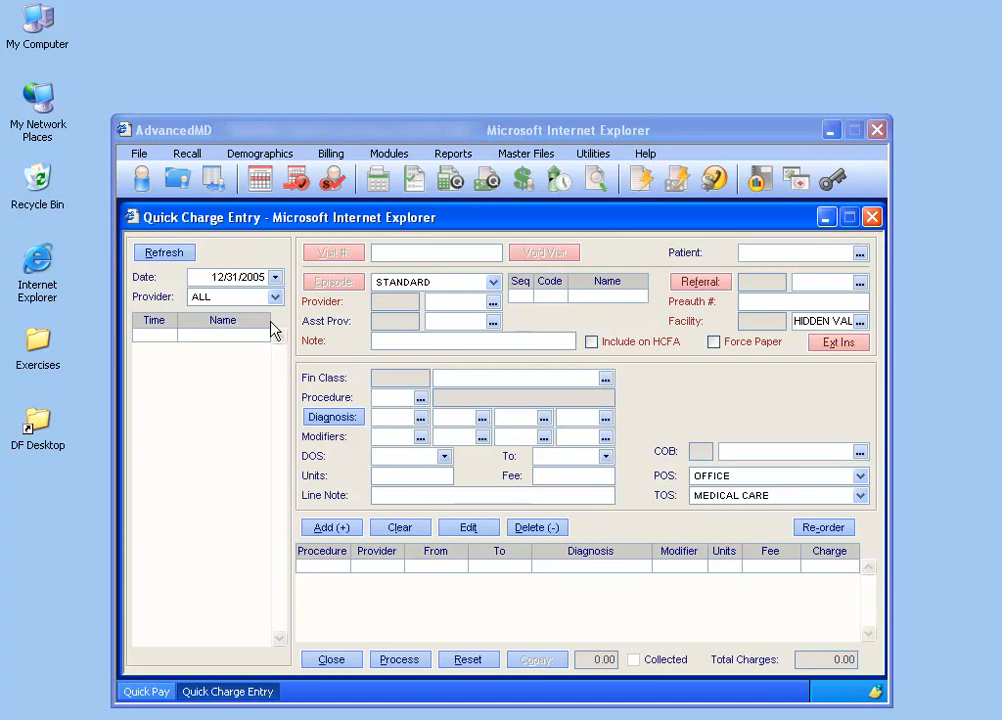
Step: List all providers' visits awaiting charge entry for 12/08/2005
click(275, 278)
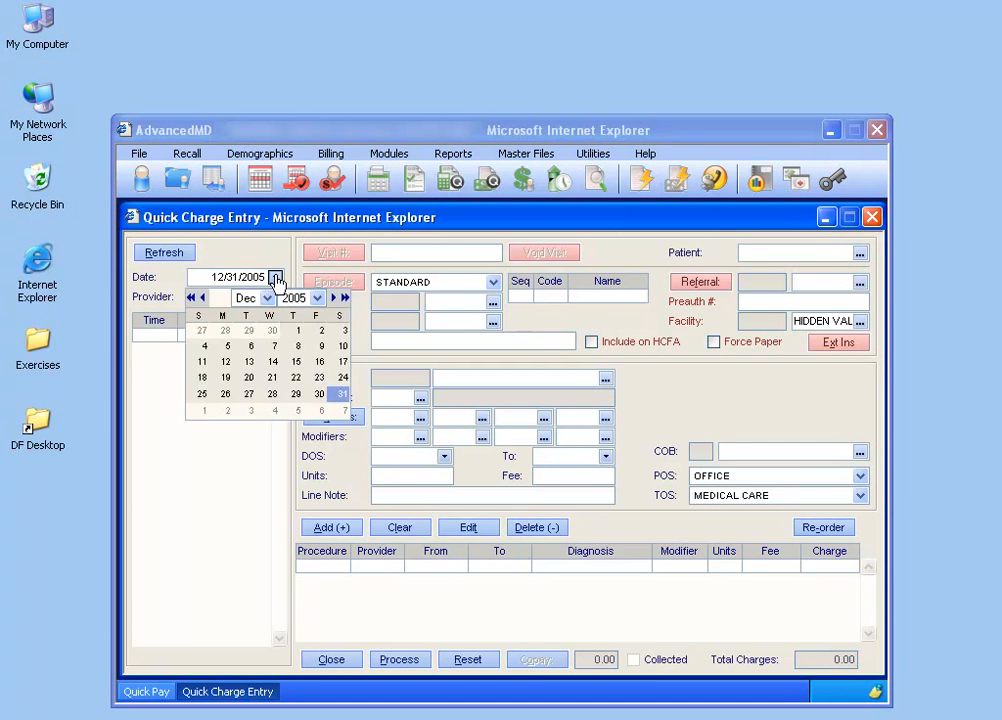
click(299, 347)
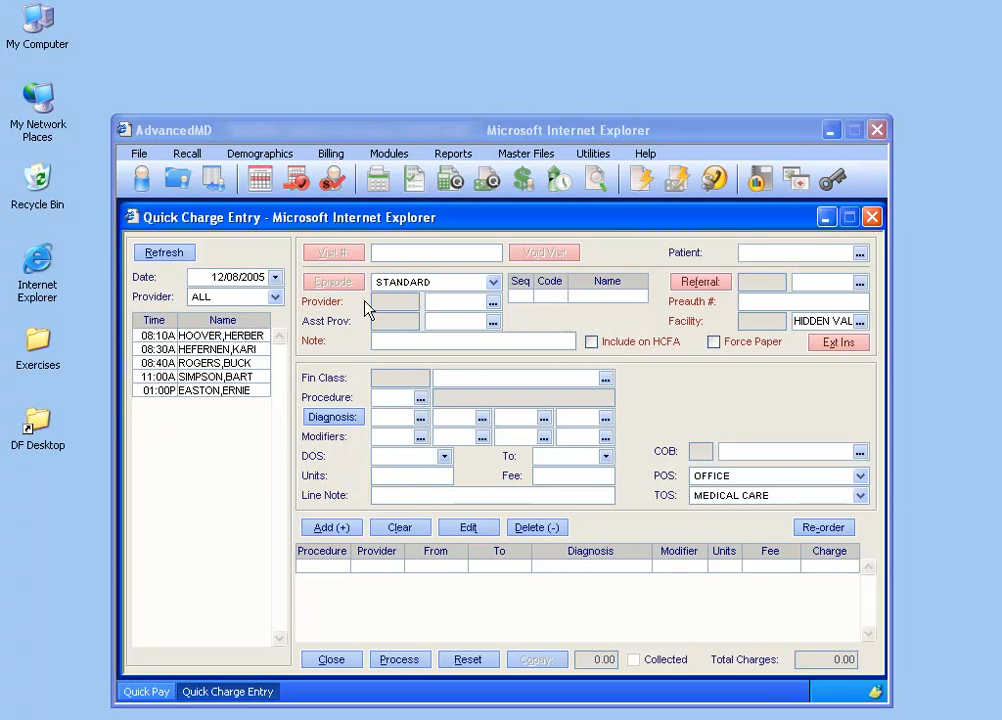
Step: Open the Missed Visits report from the appointment reports
click(452, 155)
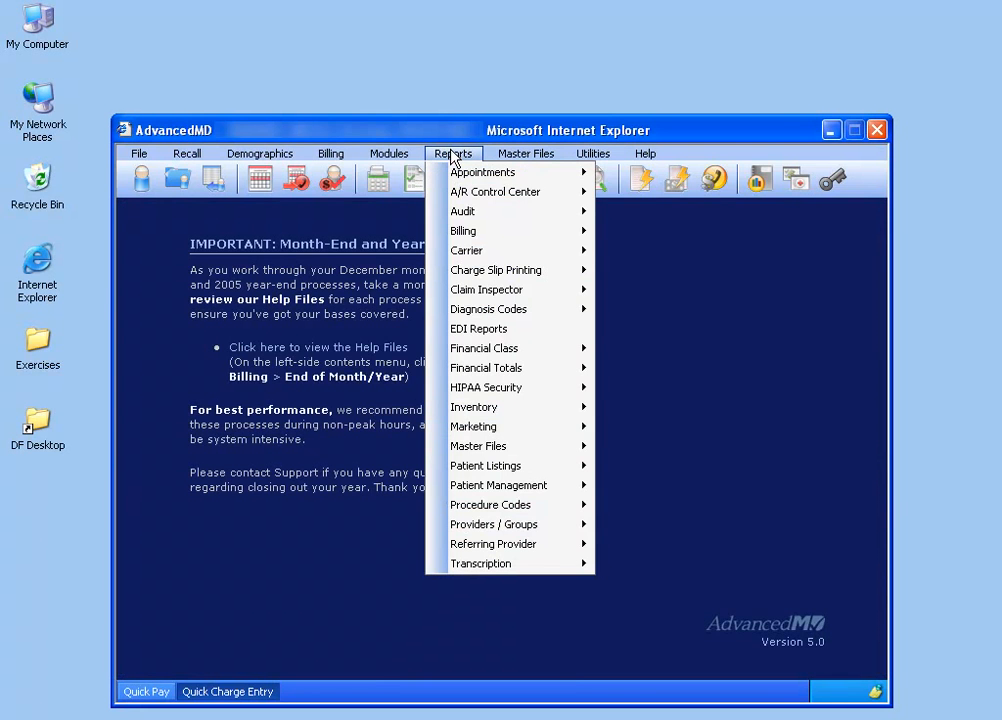
mouse_move(454, 179)
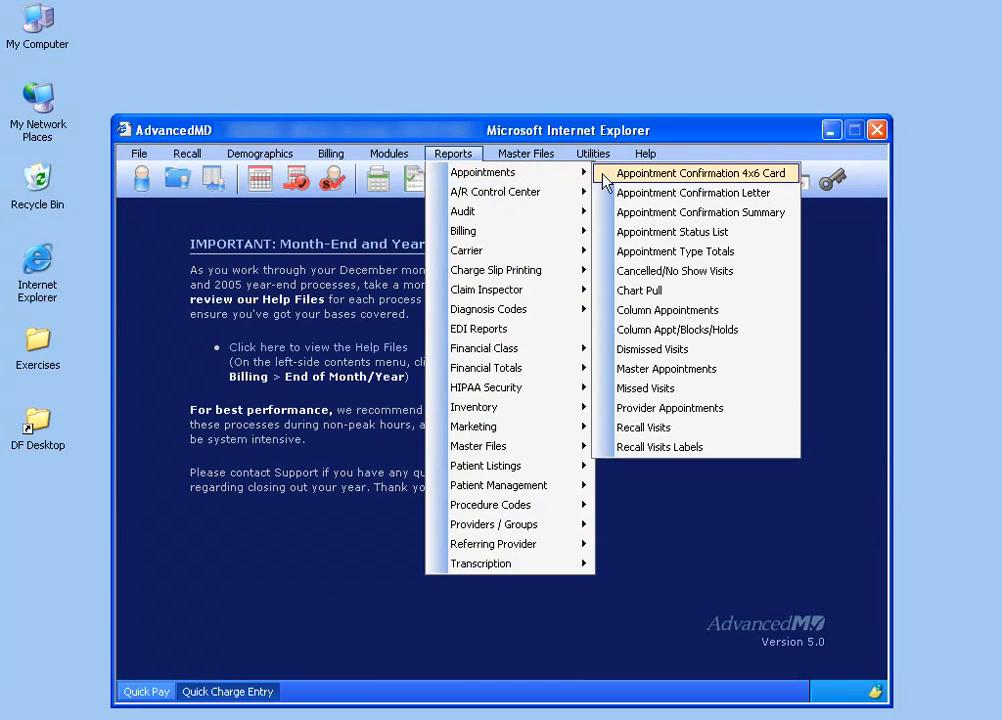
click(662, 388)
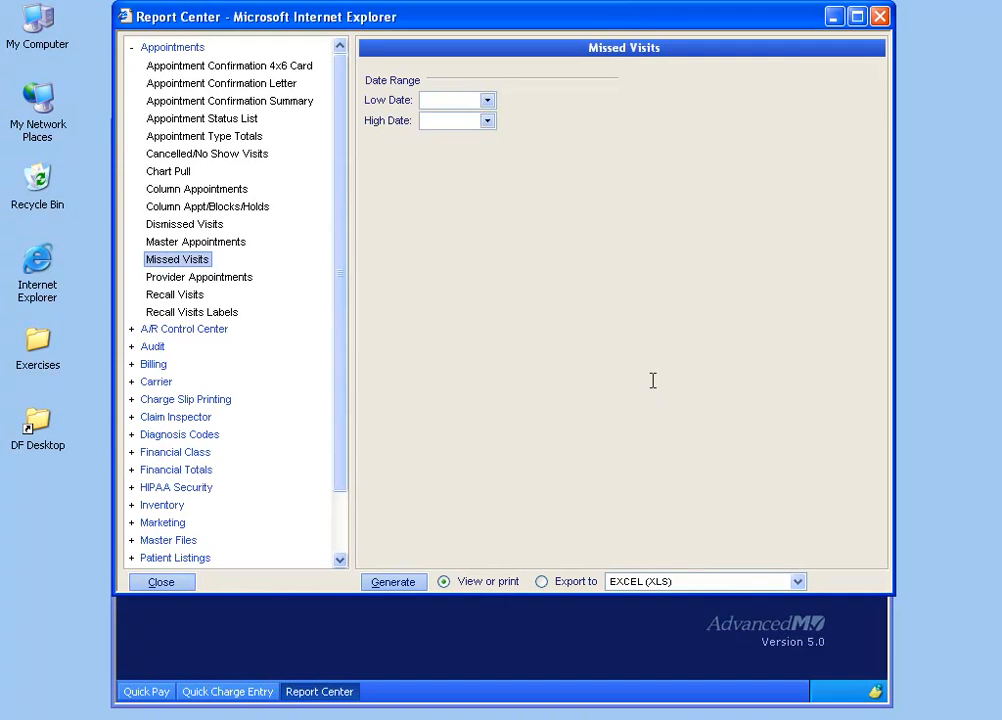
Step: Generate the Missed Visits report for viewing, with a date range from 01/01/2005 to 12/31/2005
click(488, 102)
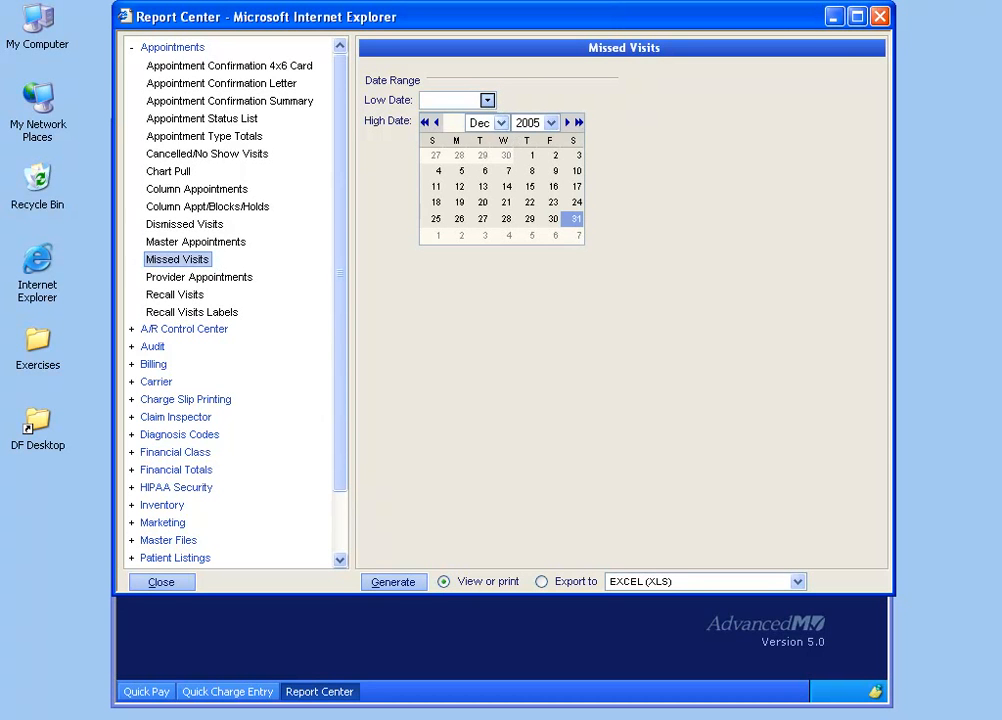
click(500, 123)
click(478, 141)
click(577, 157)
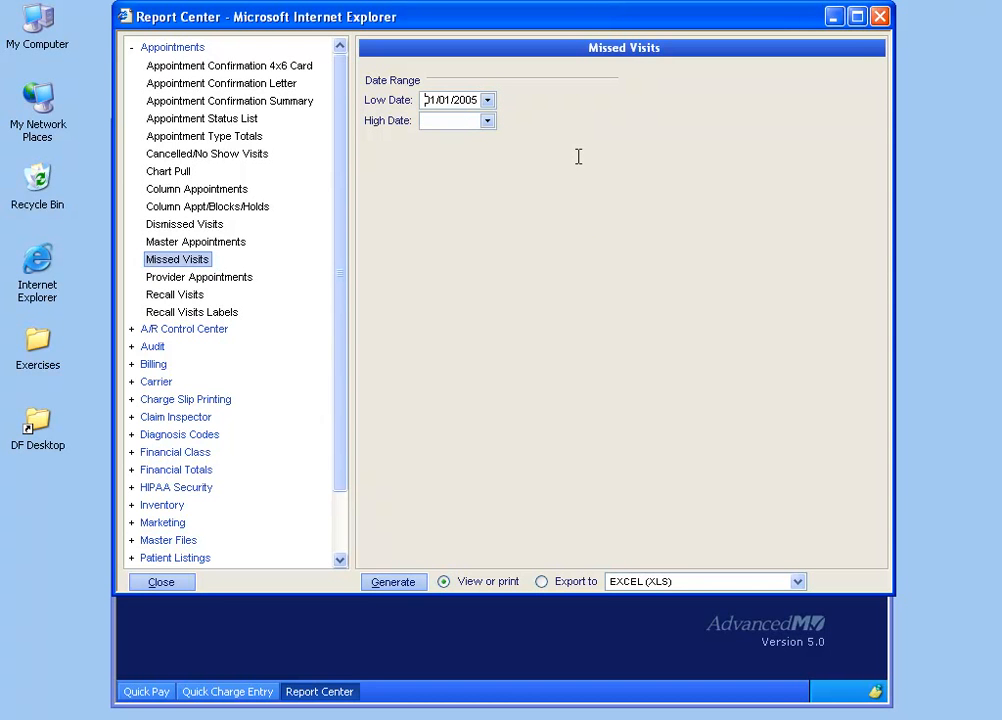
click(487, 121)
click(576, 245)
click(388, 581)
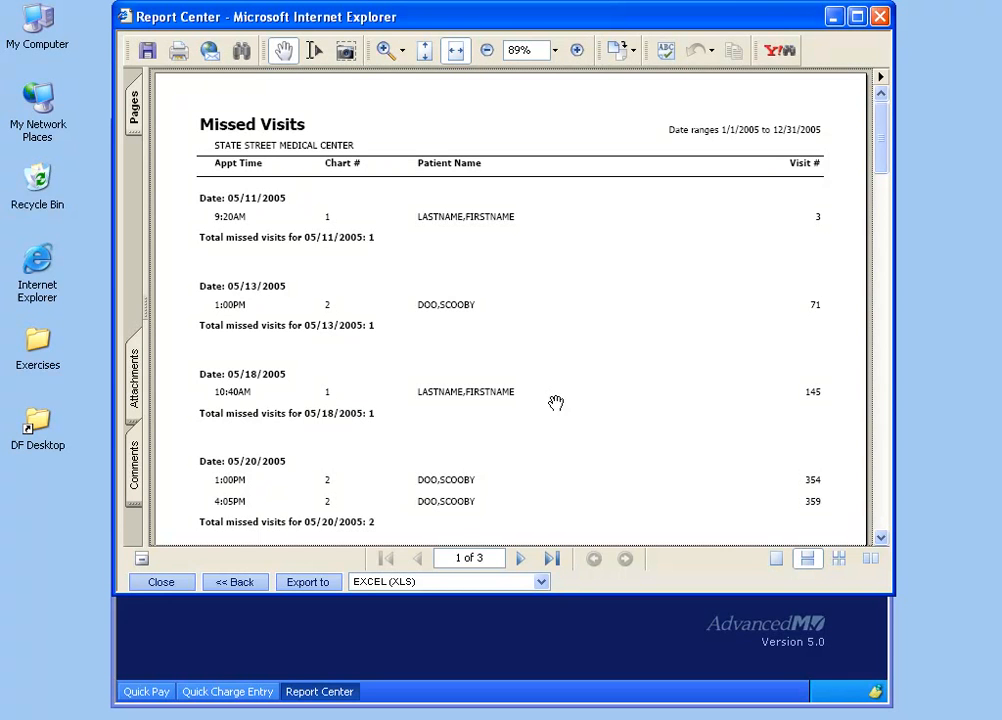
Step: Read through the Missed Visits report for dates with visits lacking charges, including 08/24/2005, and close it
drag(566, 398, 564, 181)
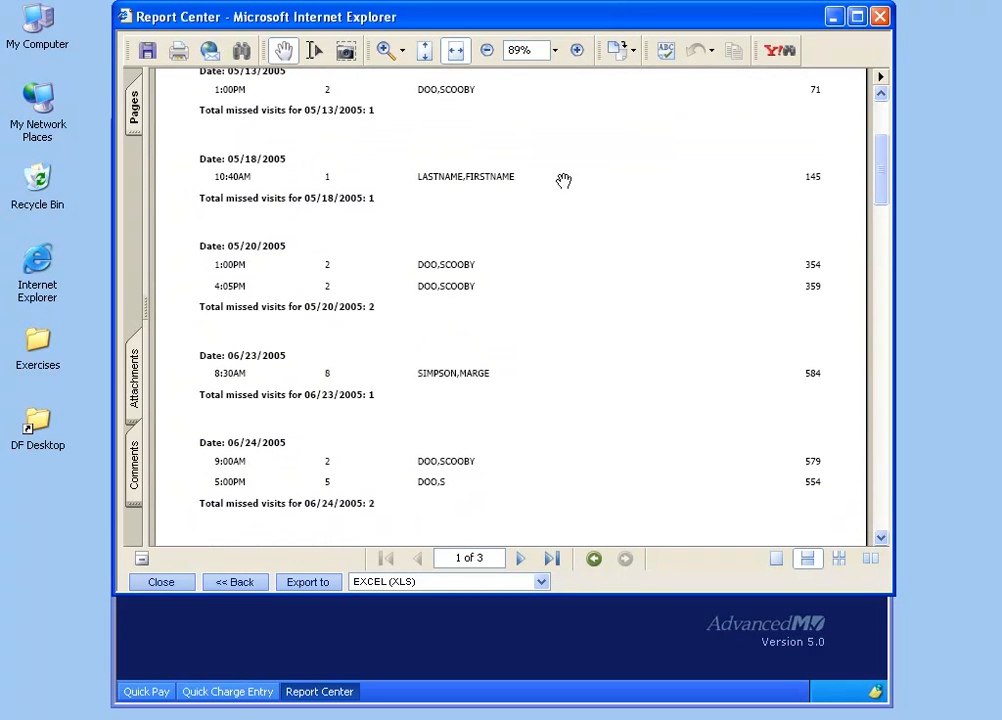
drag(582, 360, 586, 215)
drag(569, 362, 562, 184)
drag(535, 427, 562, 151)
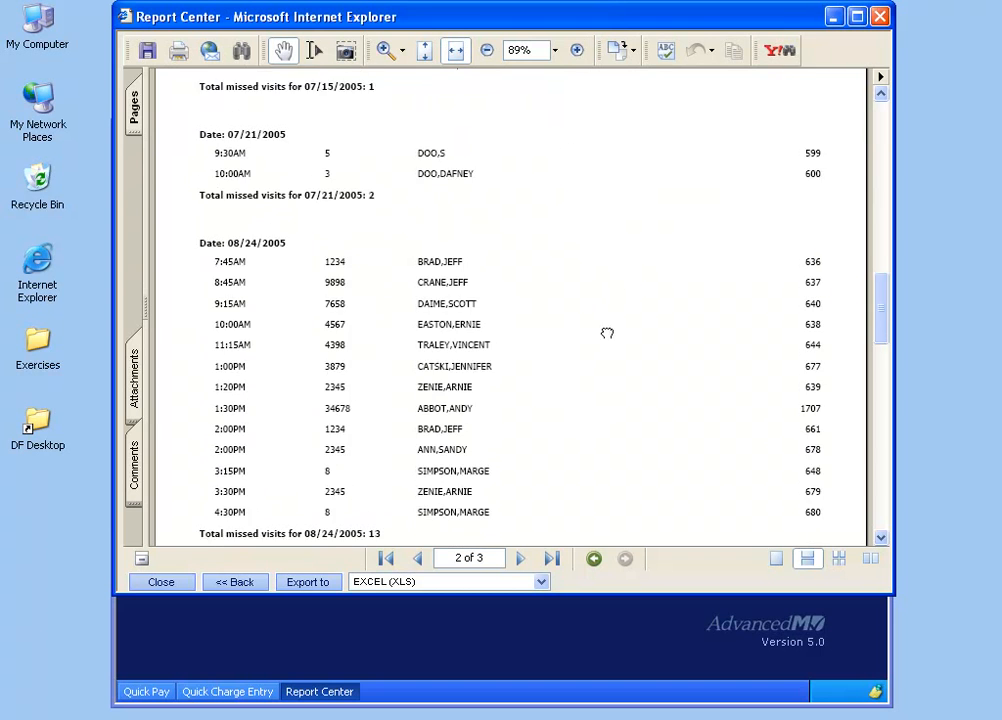
drag(611, 320, 568, 275)
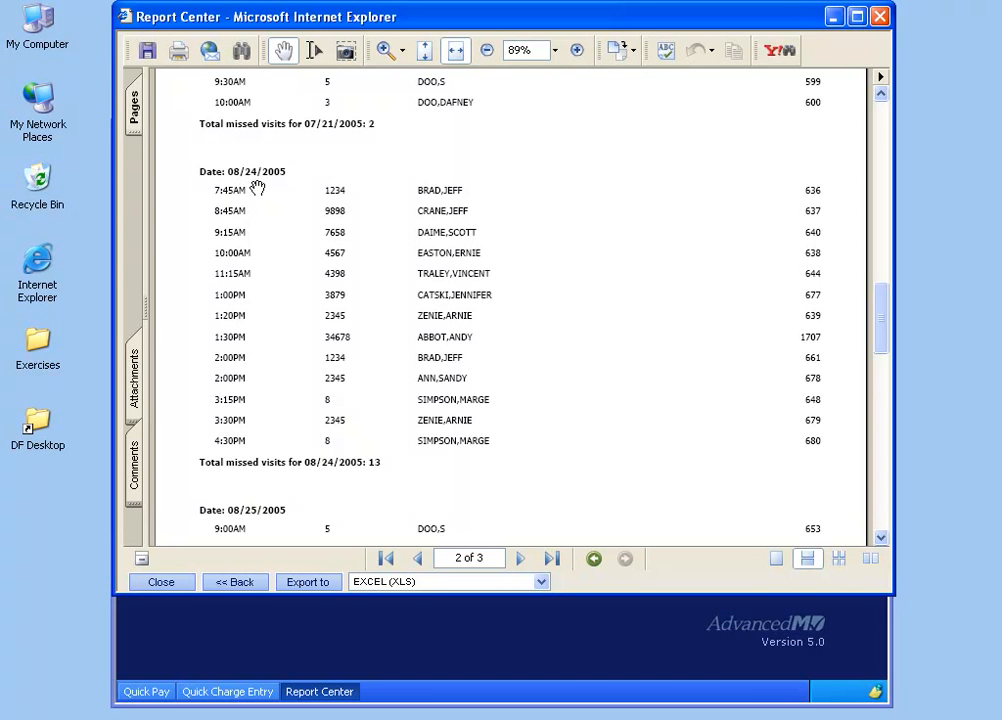
click(170, 584)
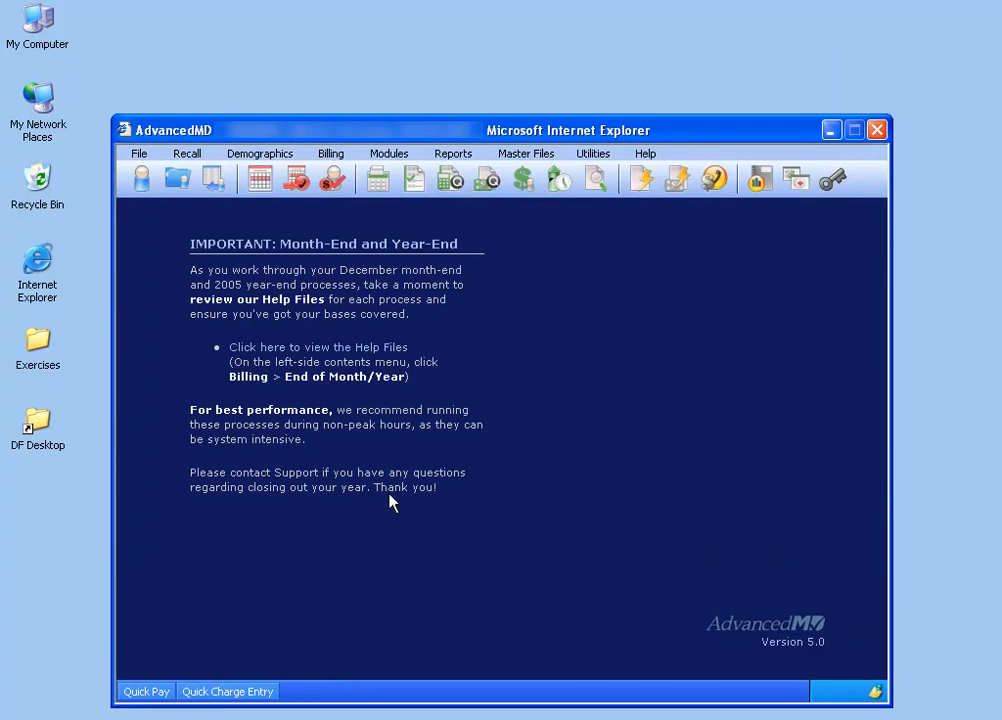
Step: Return to Quick Charge Entry, list the visits for 08/24/2005 and load the 07:45A visit
click(220, 692)
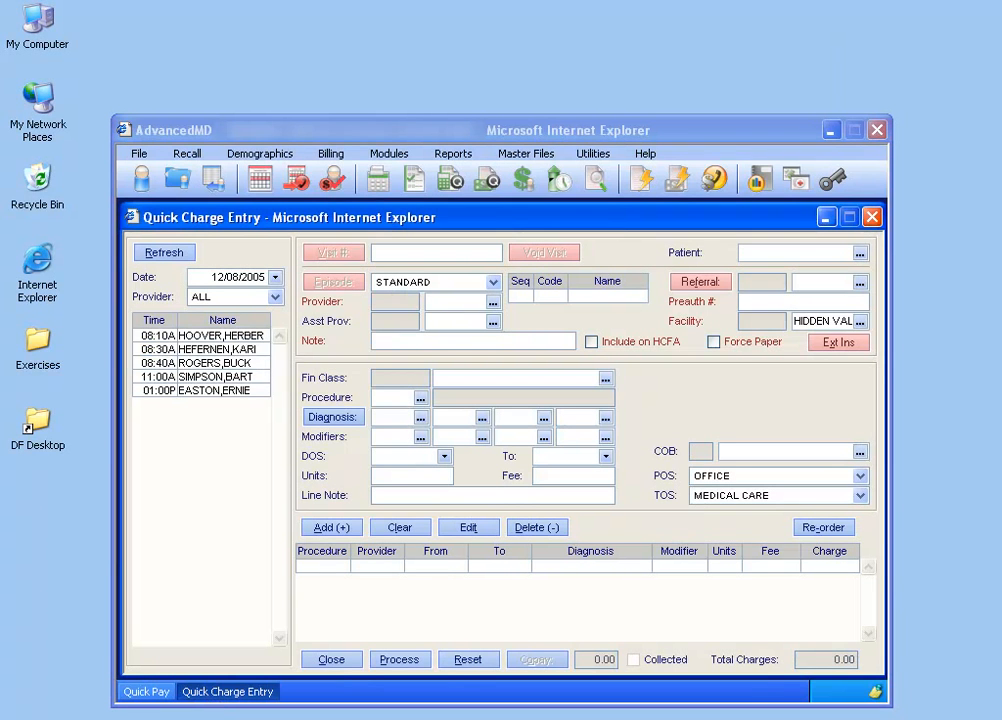
click(275, 280)
click(267, 298)
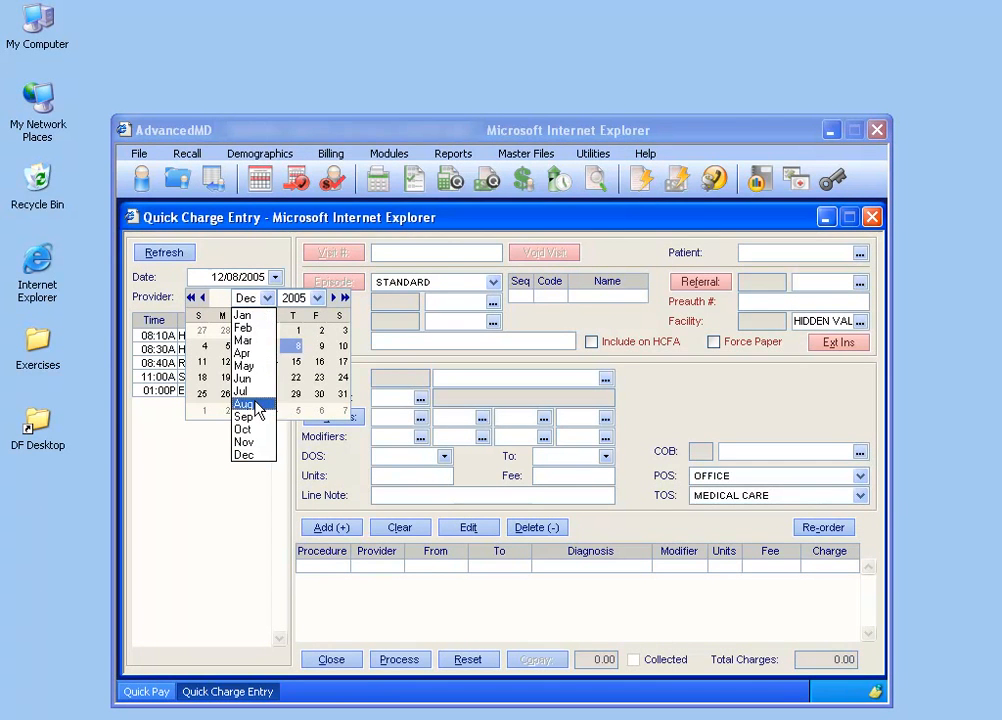
click(257, 407)
click(271, 379)
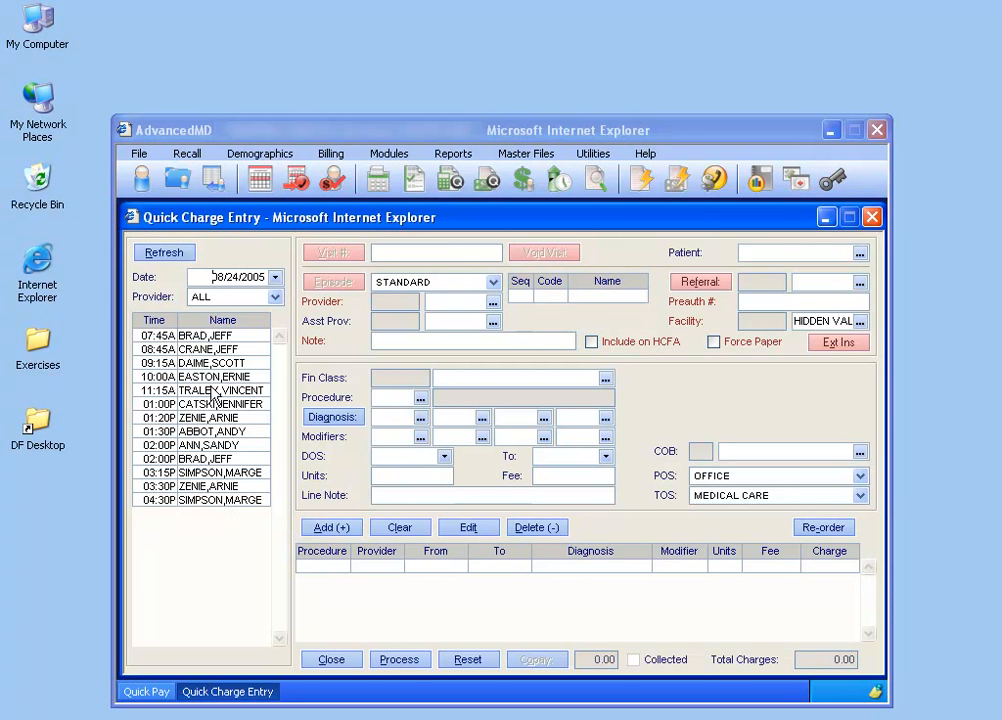
click(220, 342)
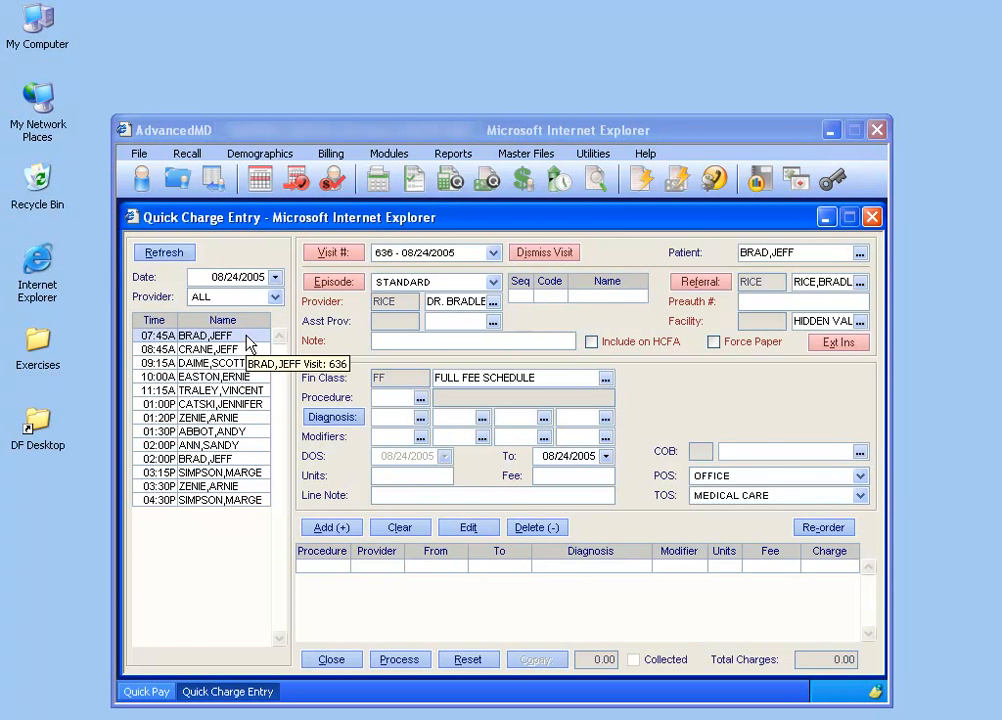
Step: Find the 07:45A visit's patient by last name and open the matching Patient Information record
click(142, 180)
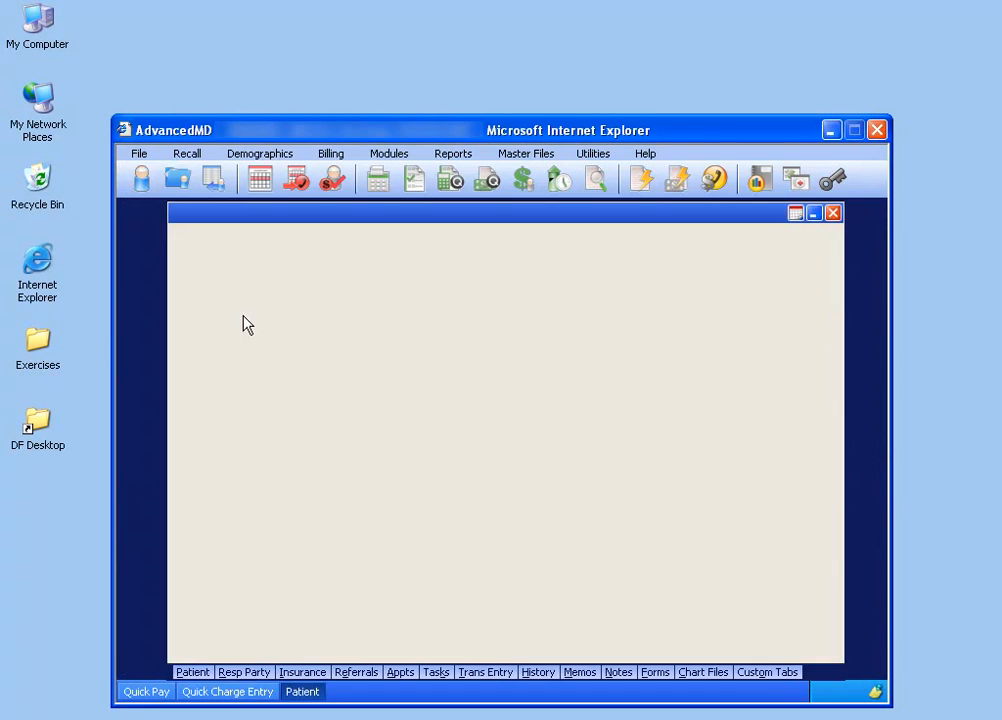
text(BRAD)
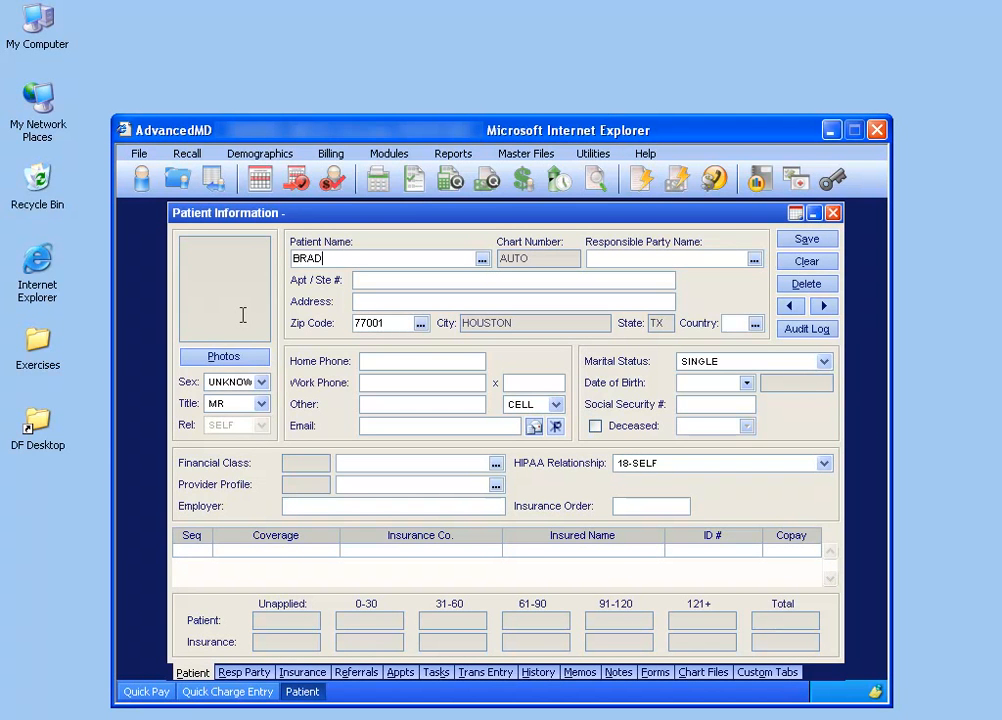
key(Tab)
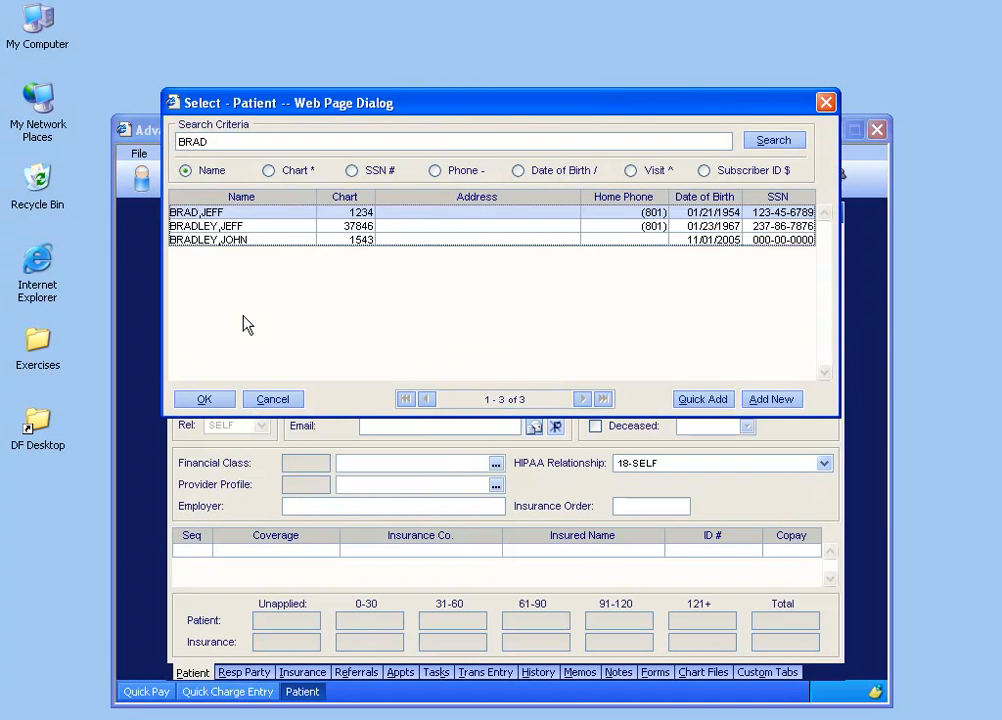
double_click(230, 218)
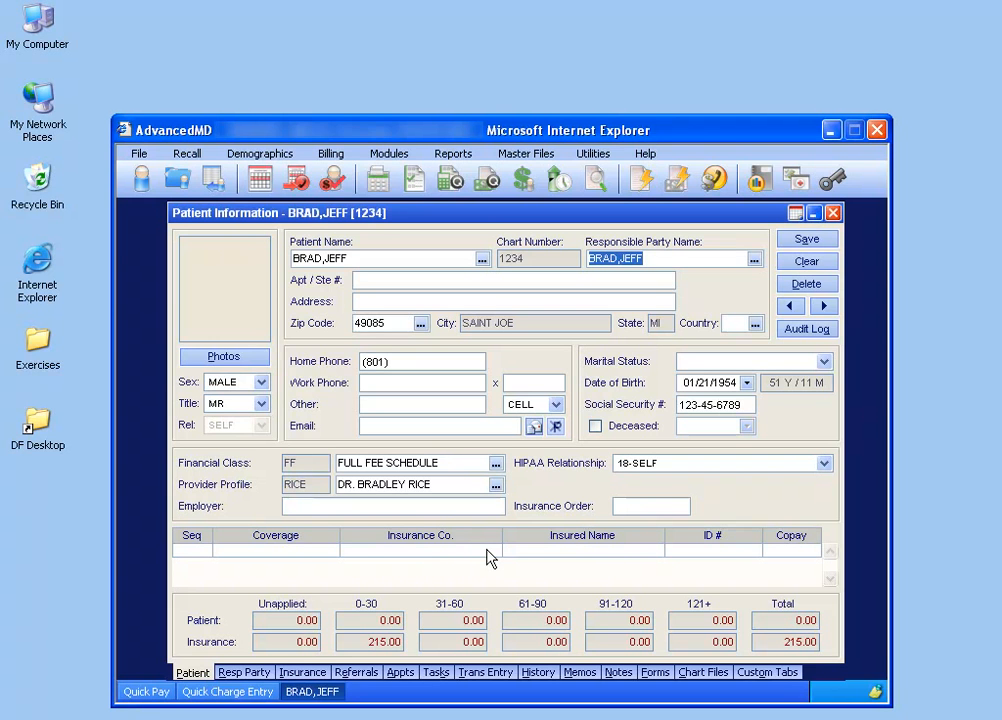
Step: Change the patient's financial class to SELF PAY, save the record and close it
click(431, 463)
key(BackSpace)
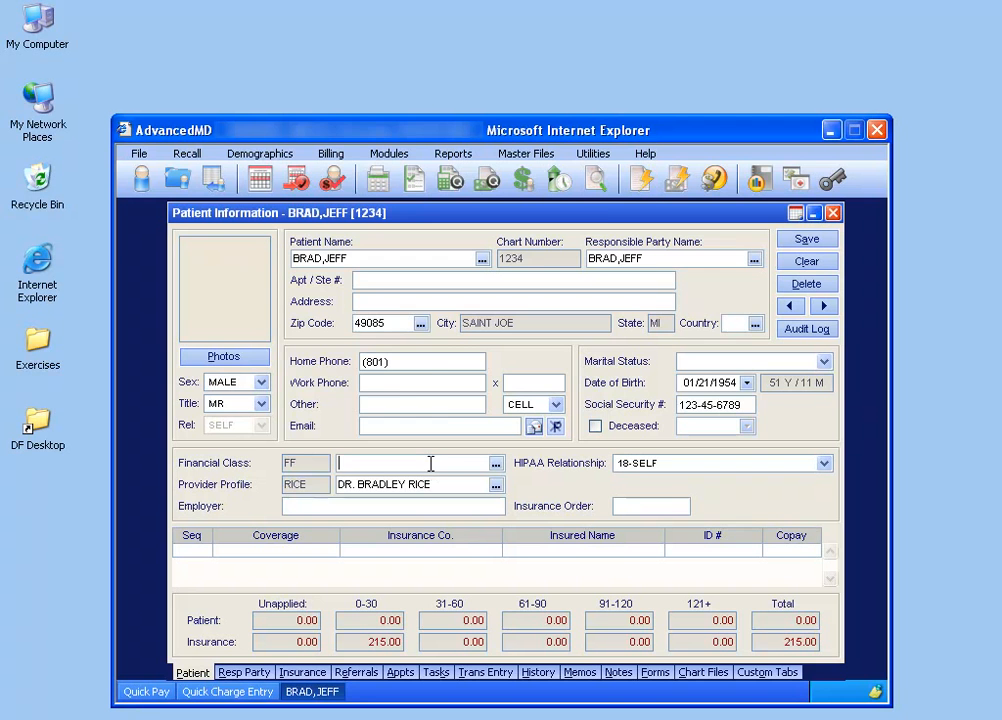
click(495, 463)
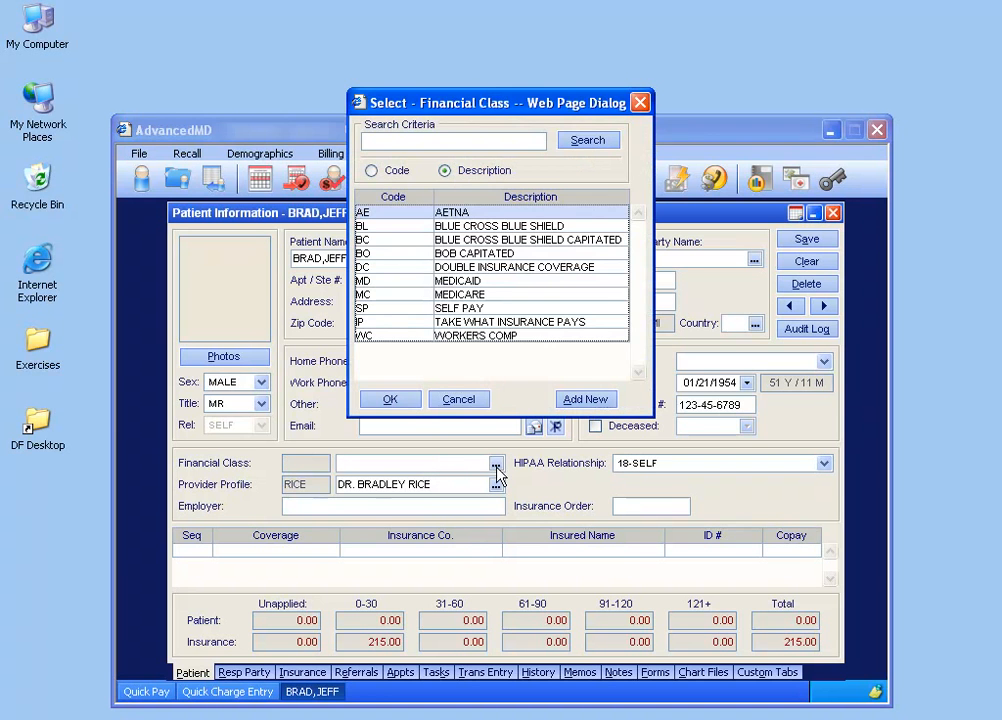
double_click(532, 308)
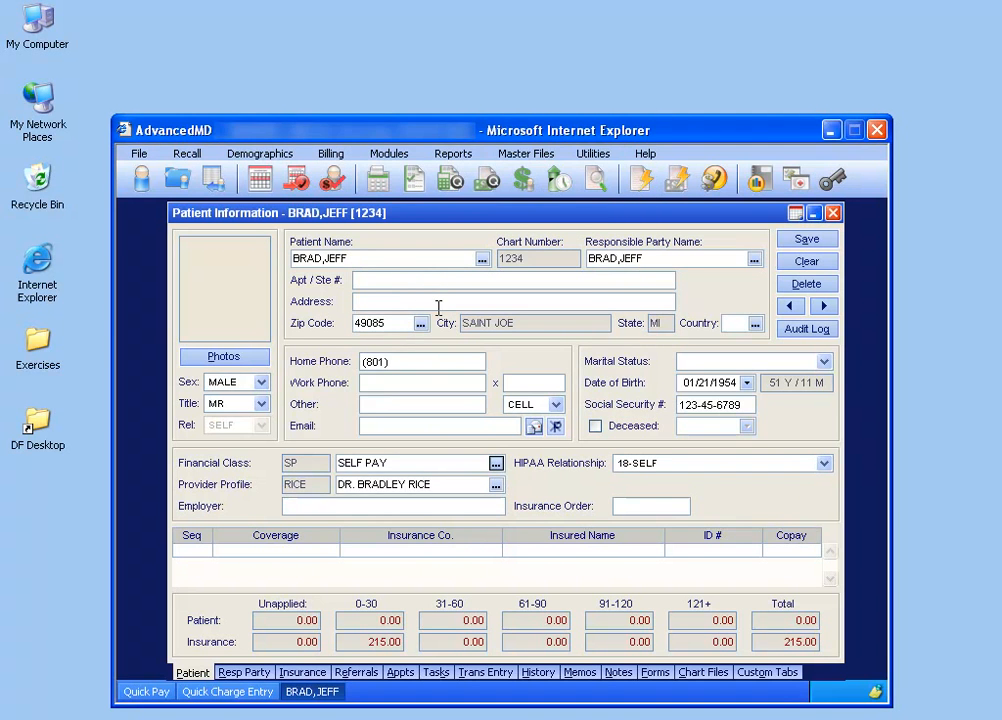
click(811, 241)
click(833, 213)
Step: Refresh the visit list in Quick Charge Entry and reload the 07:45A visit
click(201, 694)
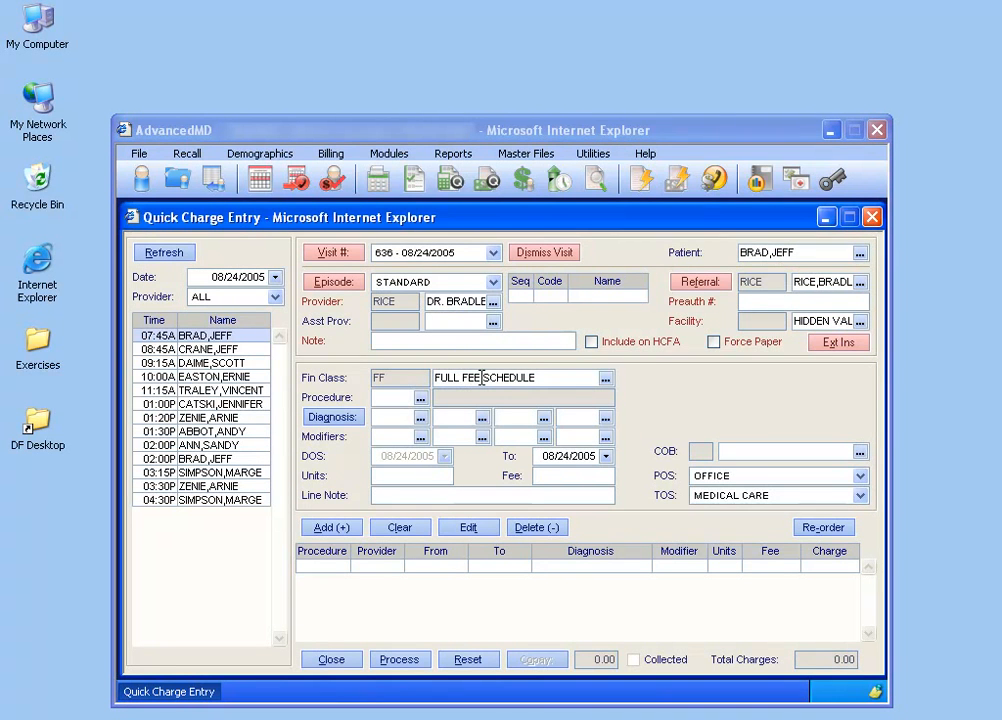
click(176, 256)
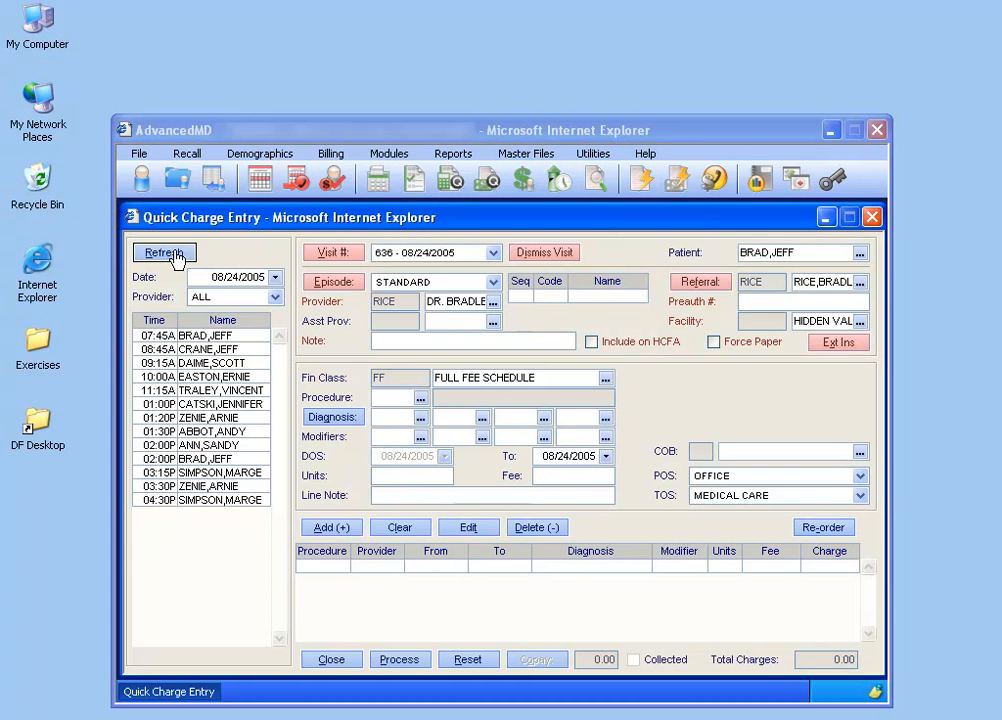
click(186, 338)
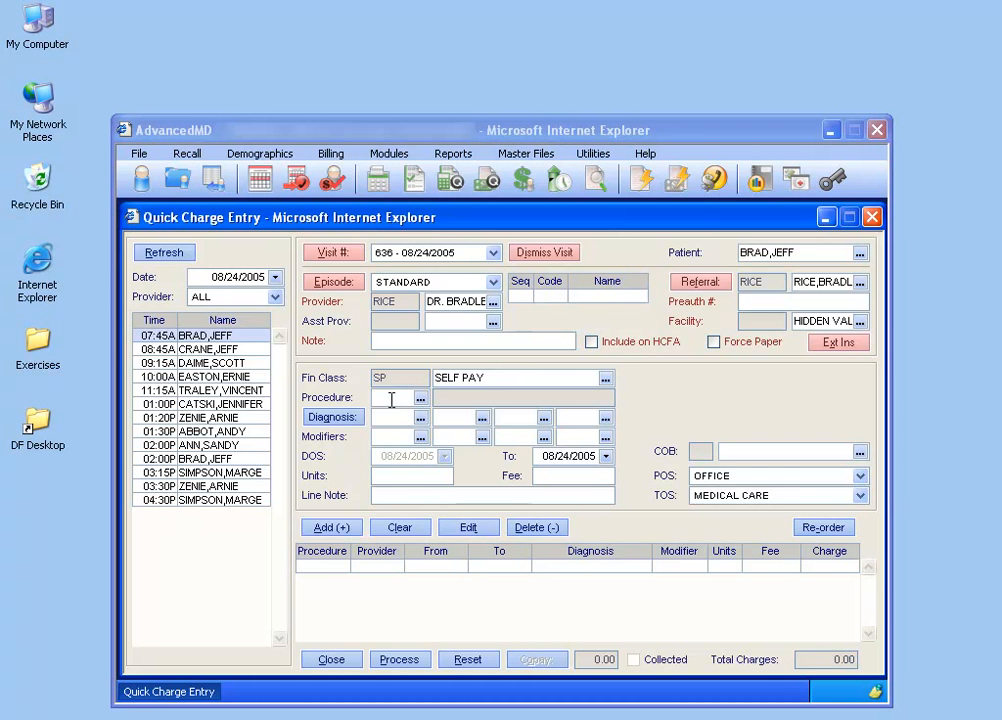
Step: Try to enter procedure code 12345, view the form for adding a new procedure code, and clear the entry
text(2345)
key(Tab)
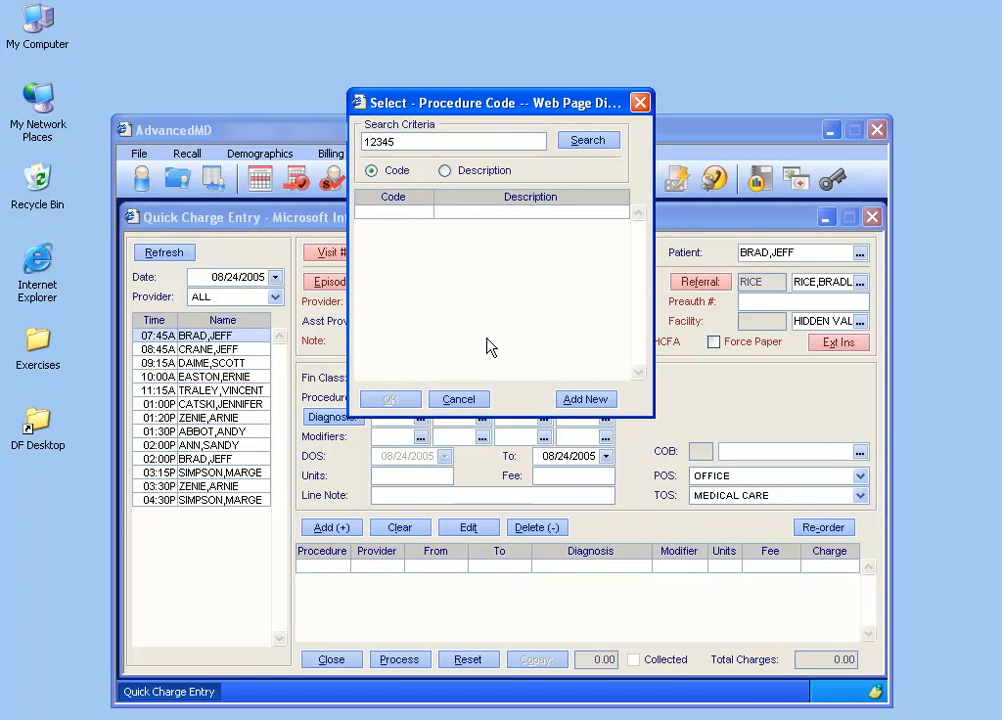
click(580, 400)
click(431, 137)
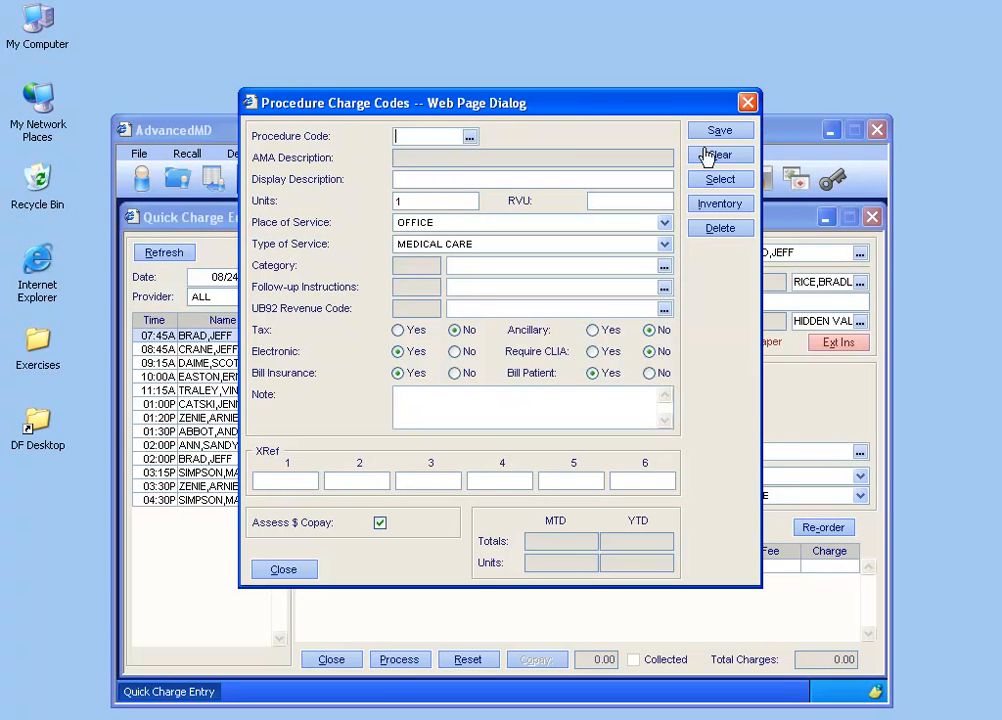
click(305, 569)
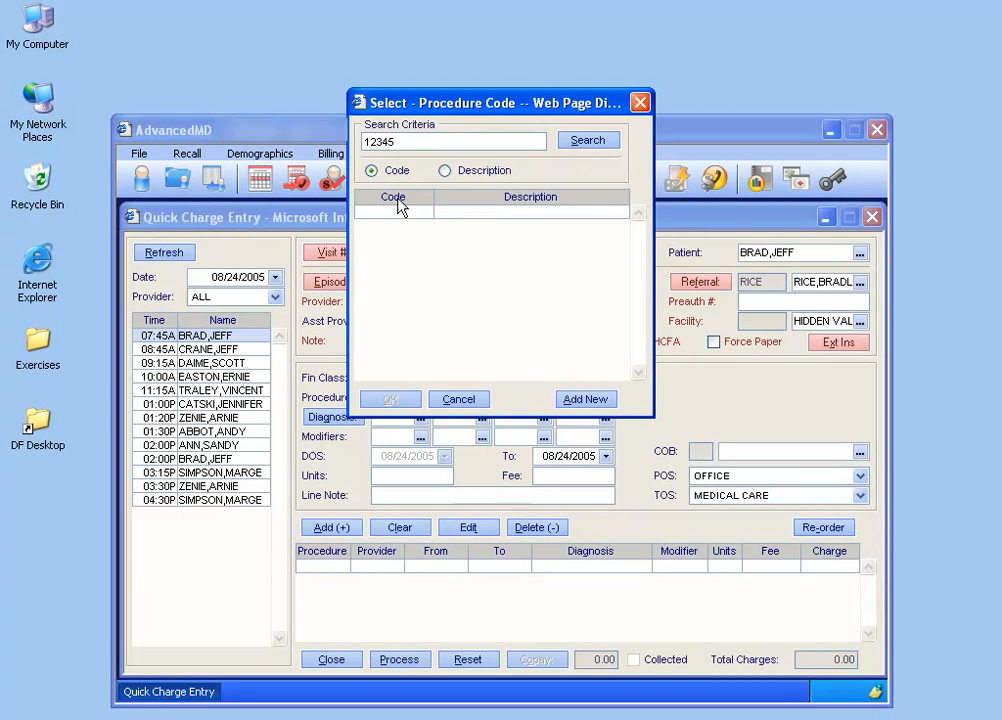
click(456, 399)
double_click(394, 400)
key(BackSpace)
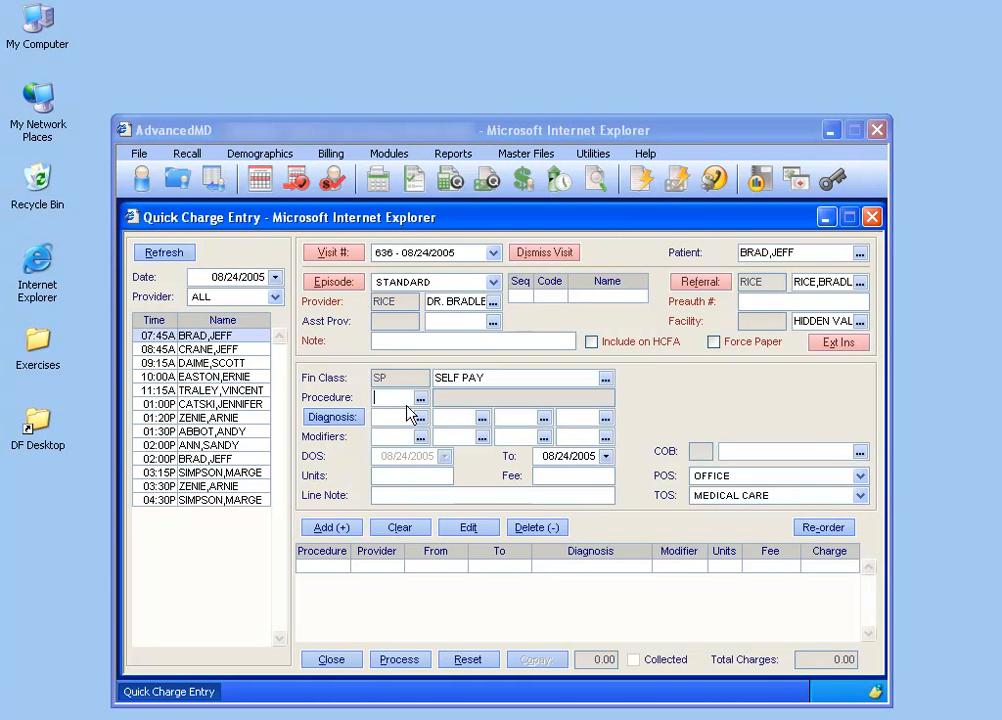
Step: Select procedure code 10040 ACNE SURGERY for the visit and set its fee to 125.00
click(421, 399)
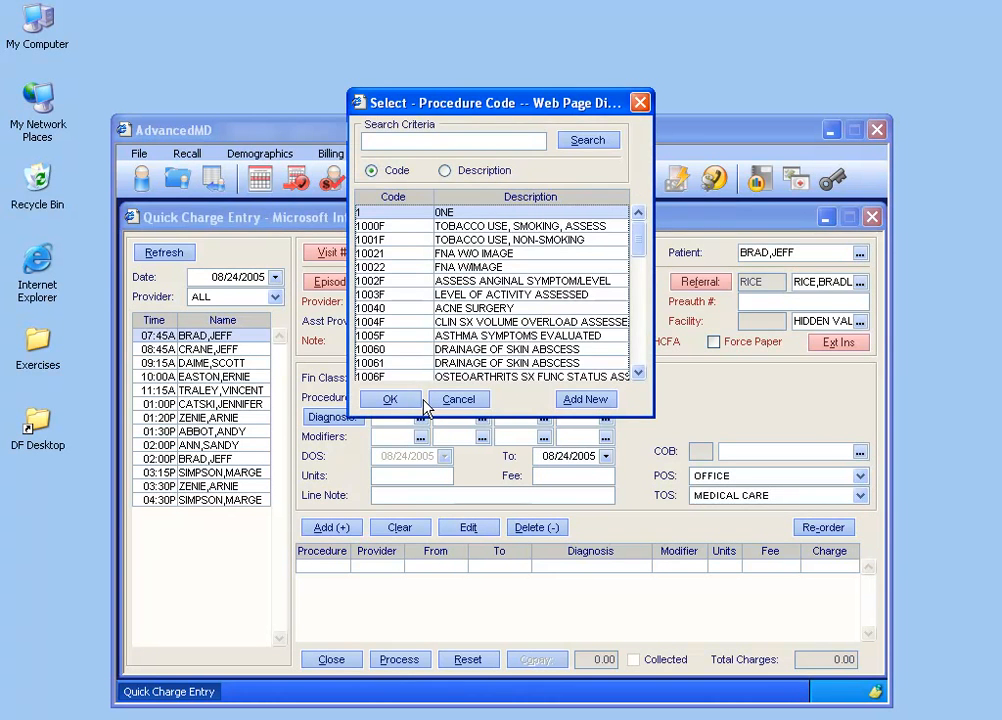
double_click(400, 321)
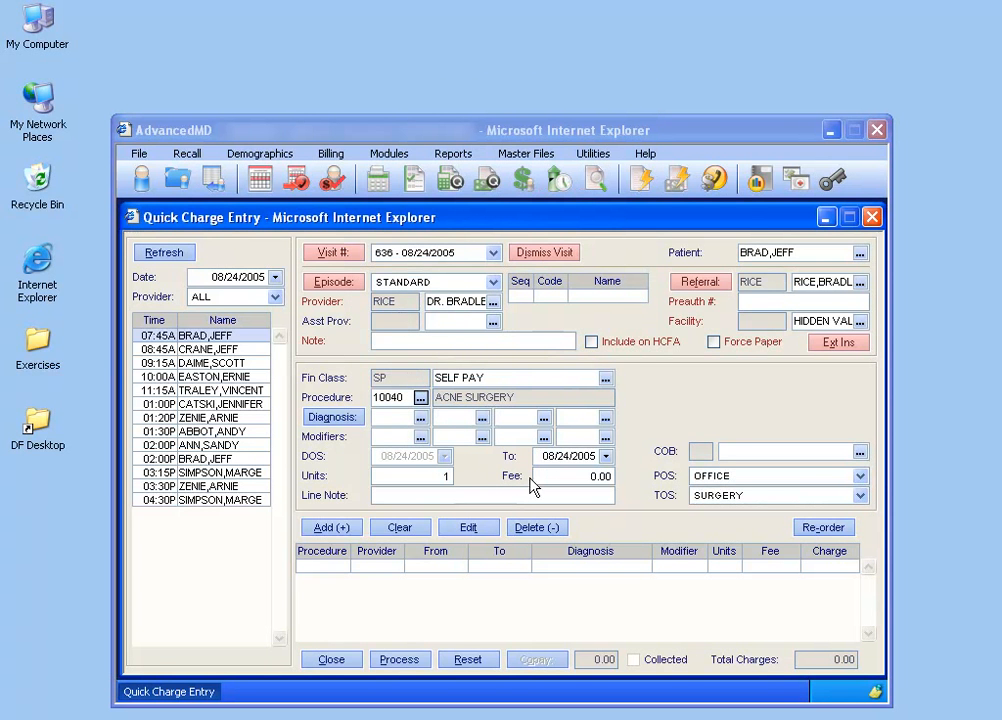
click(572, 477)
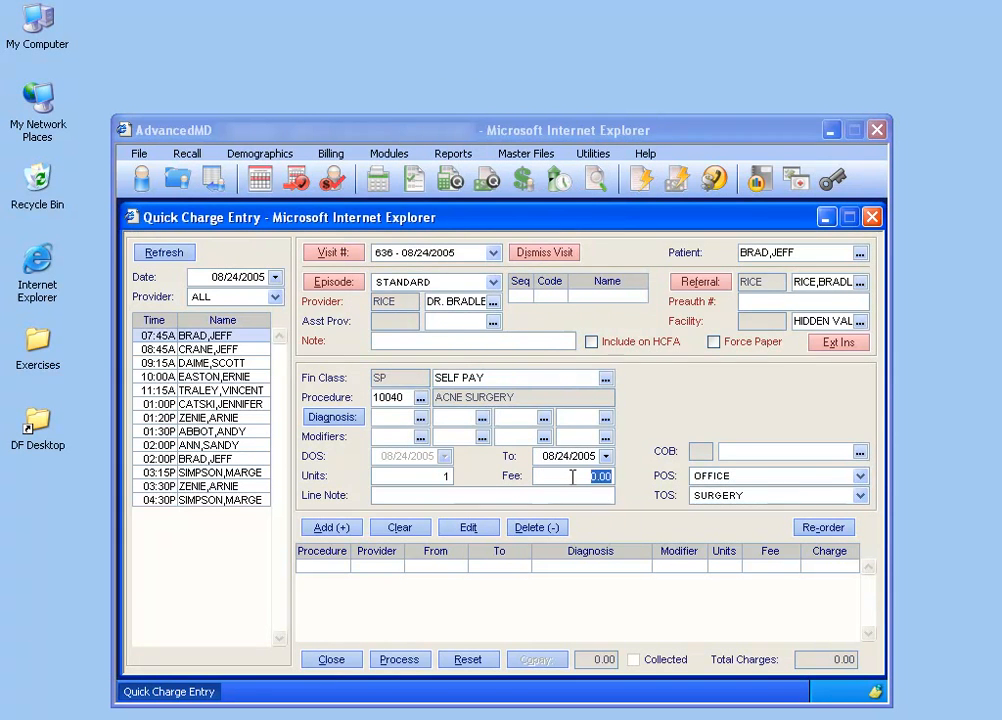
text(125)
key(Tab)
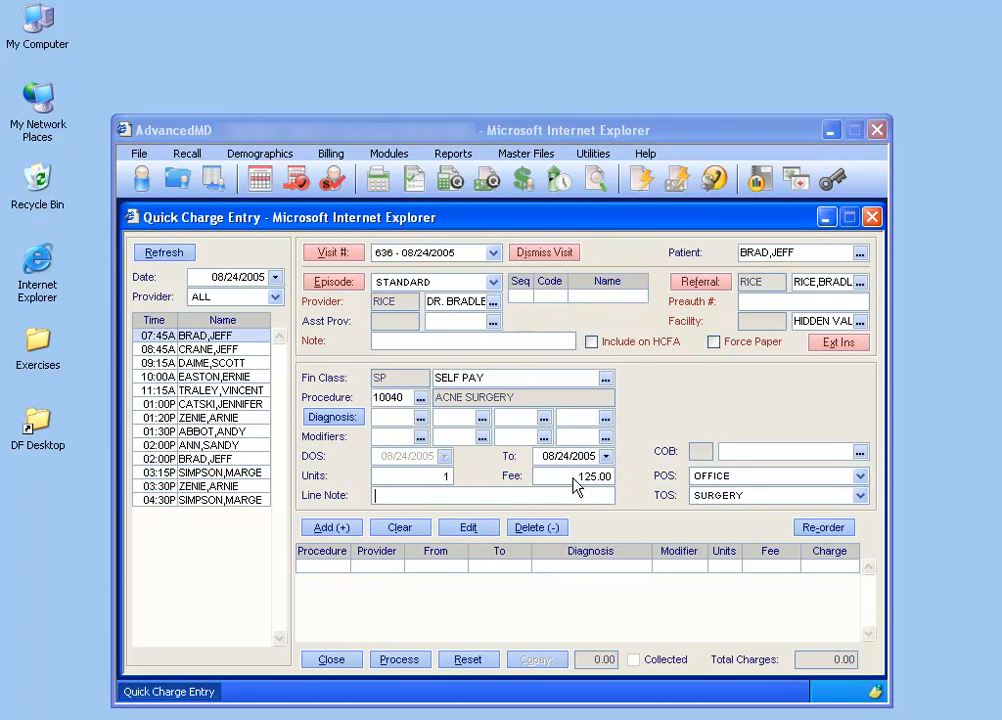
Step: Assign diagnosis codes 200.01 and 200.04 to the acne surgery charge and set its units to 2
click(420, 421)
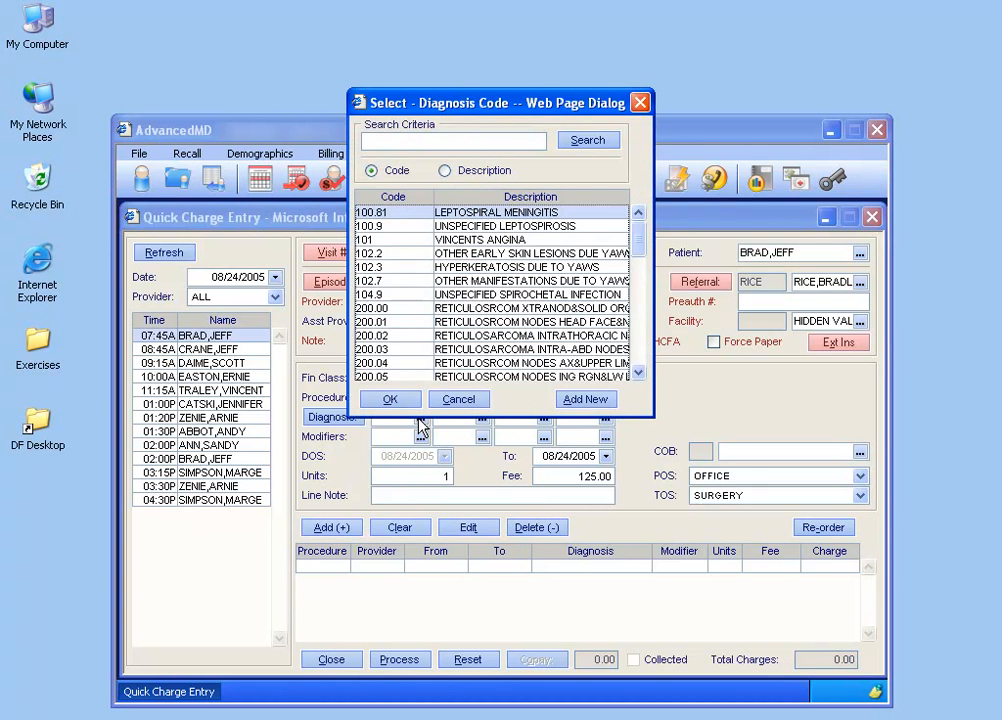
double_click(455, 322)
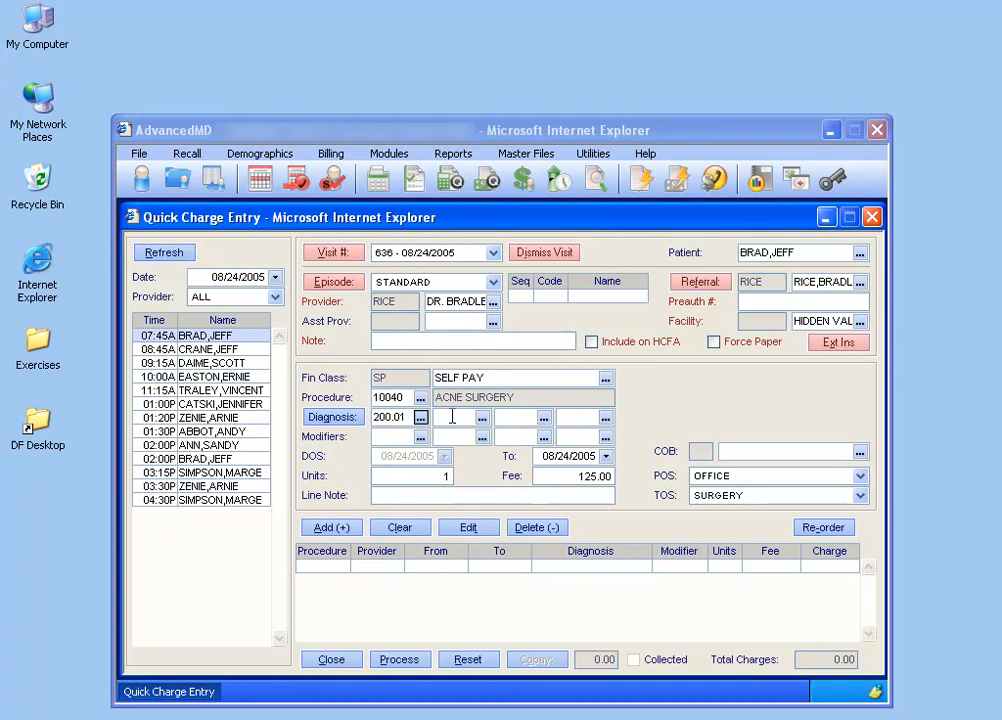
click(482, 417)
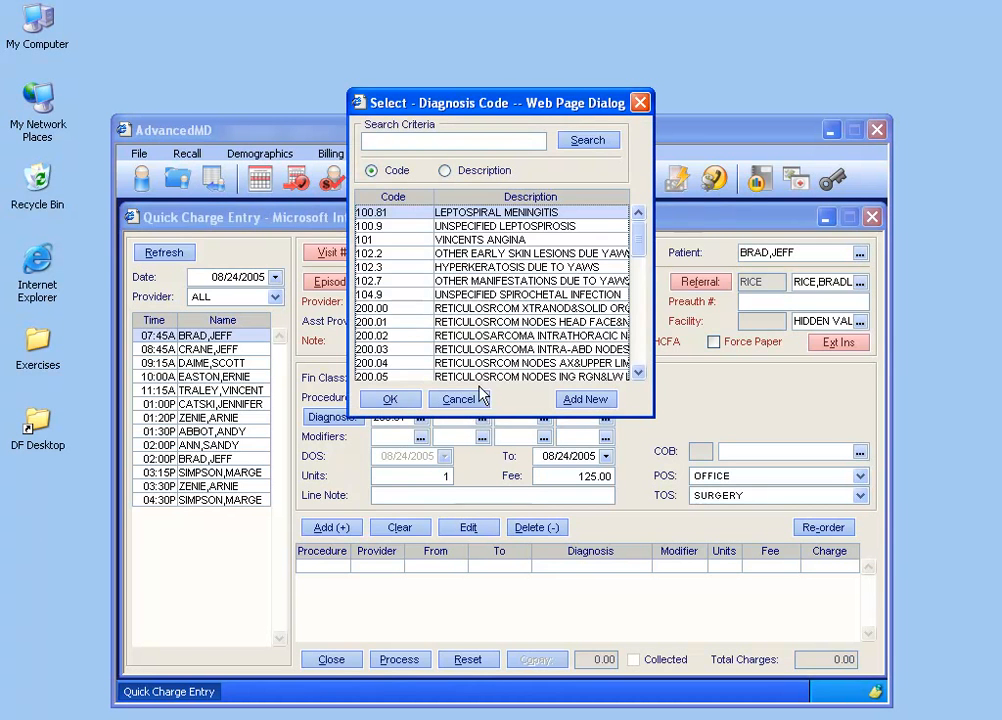
double_click(457, 364)
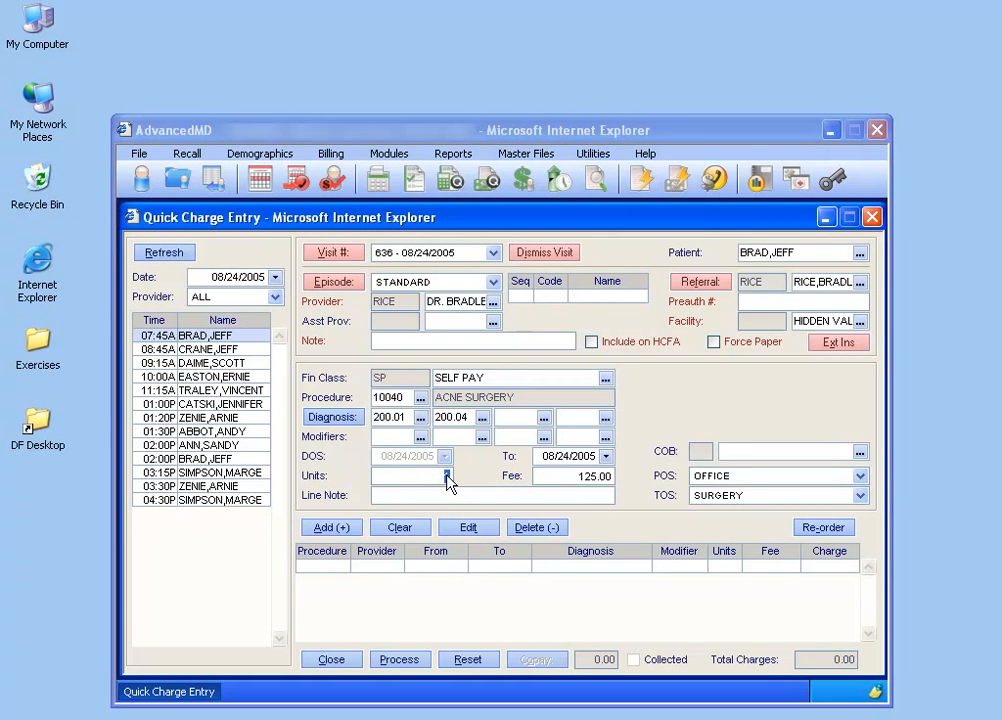
key(Tab)
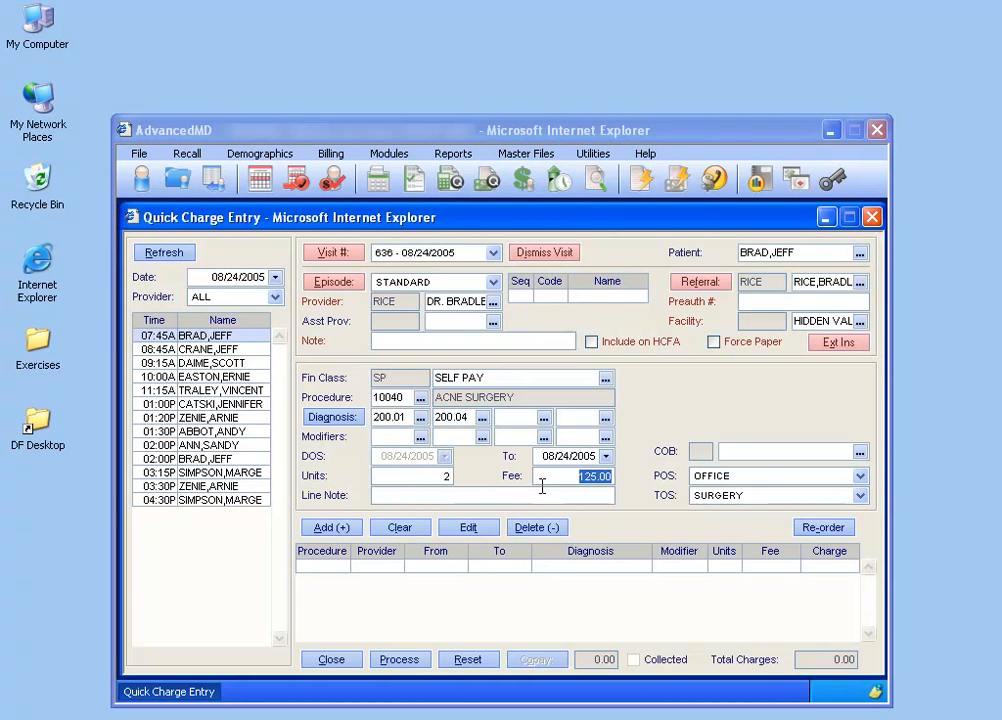
click(449, 477)
Step: Try hospitalization dates 07/01/2005 to 08/24/2005 in the visit's extra insurance details, then clear them and close the form
click(838, 344)
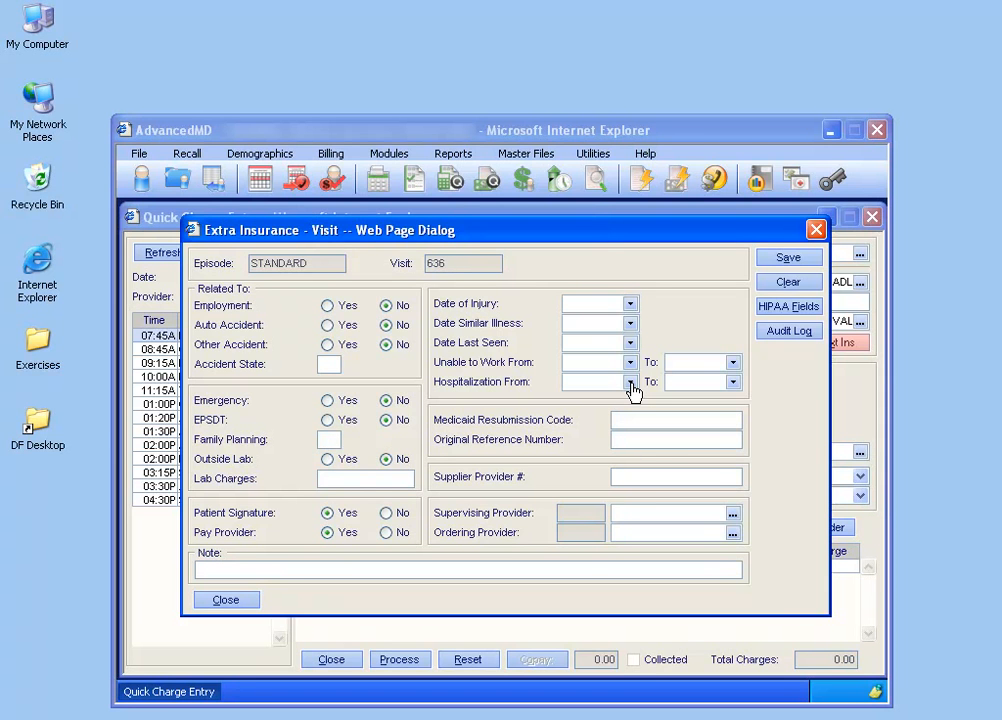
click(630, 383)
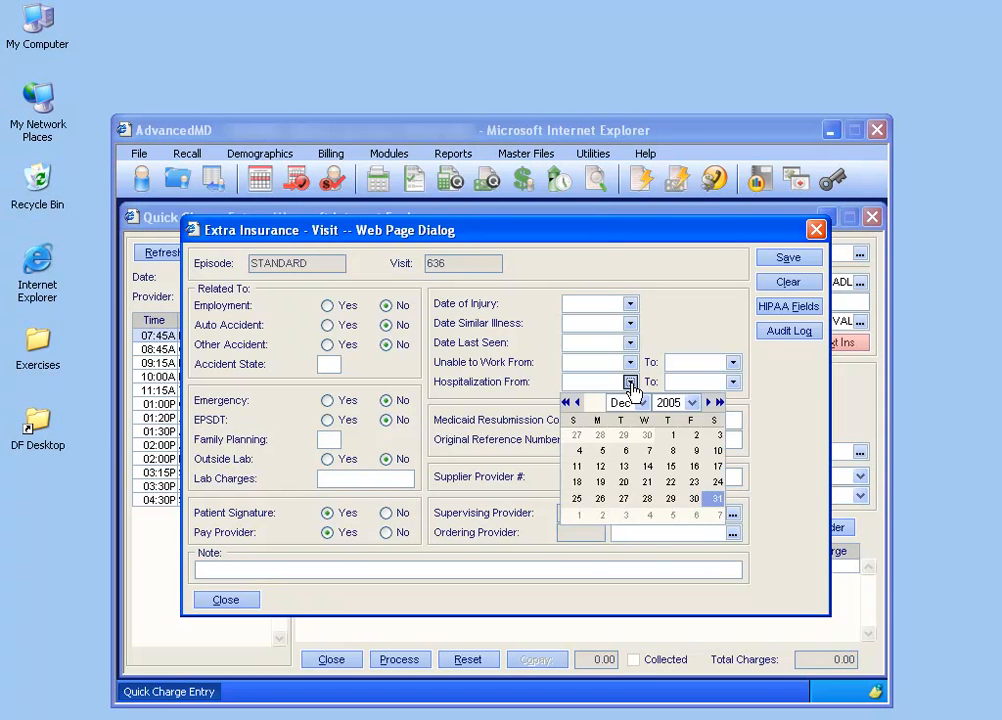
click(641, 402)
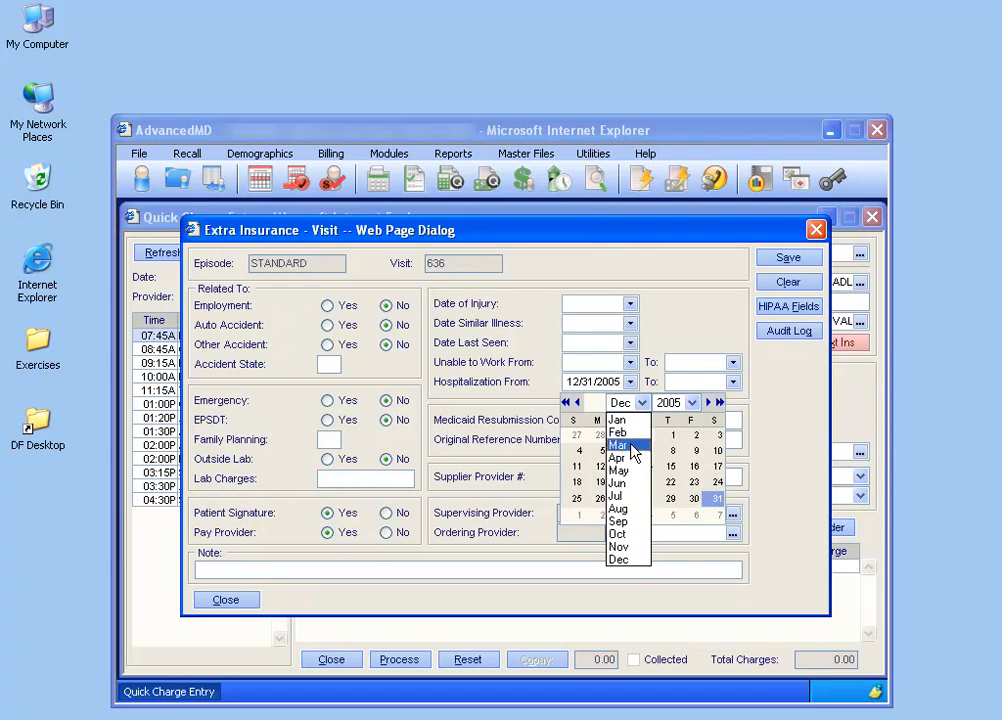
click(617, 496)
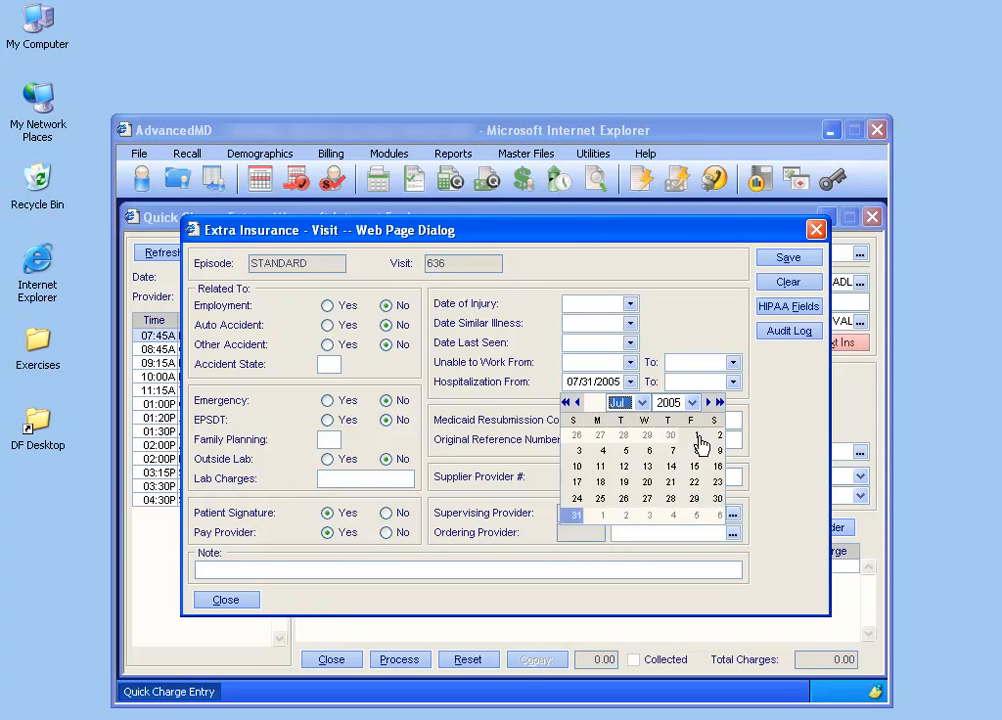
click(697, 435)
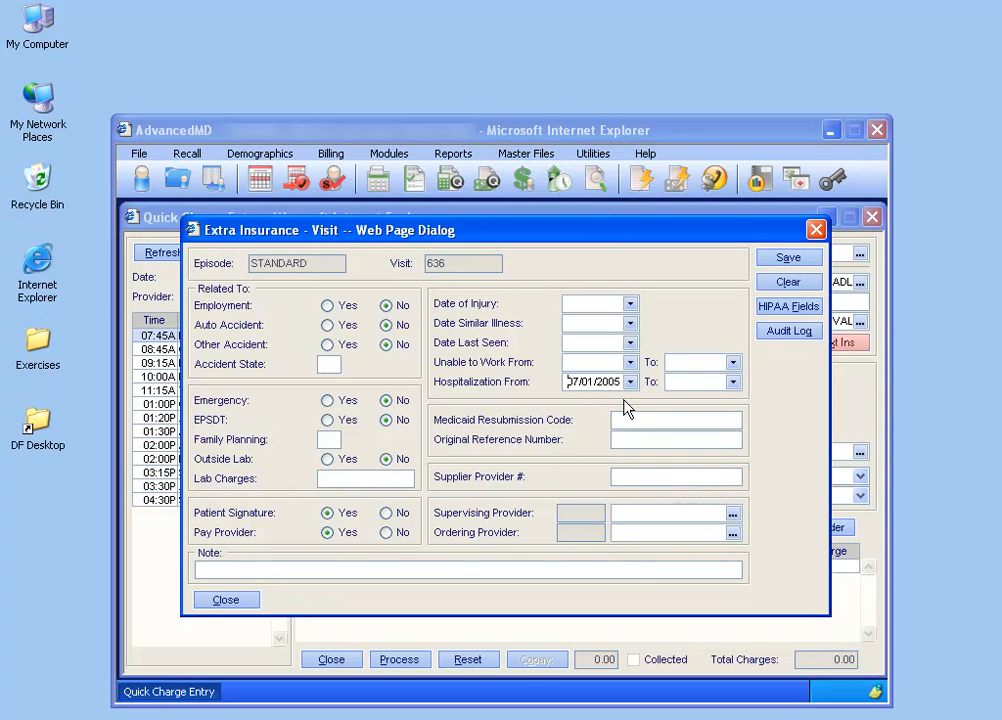
click(733, 382)
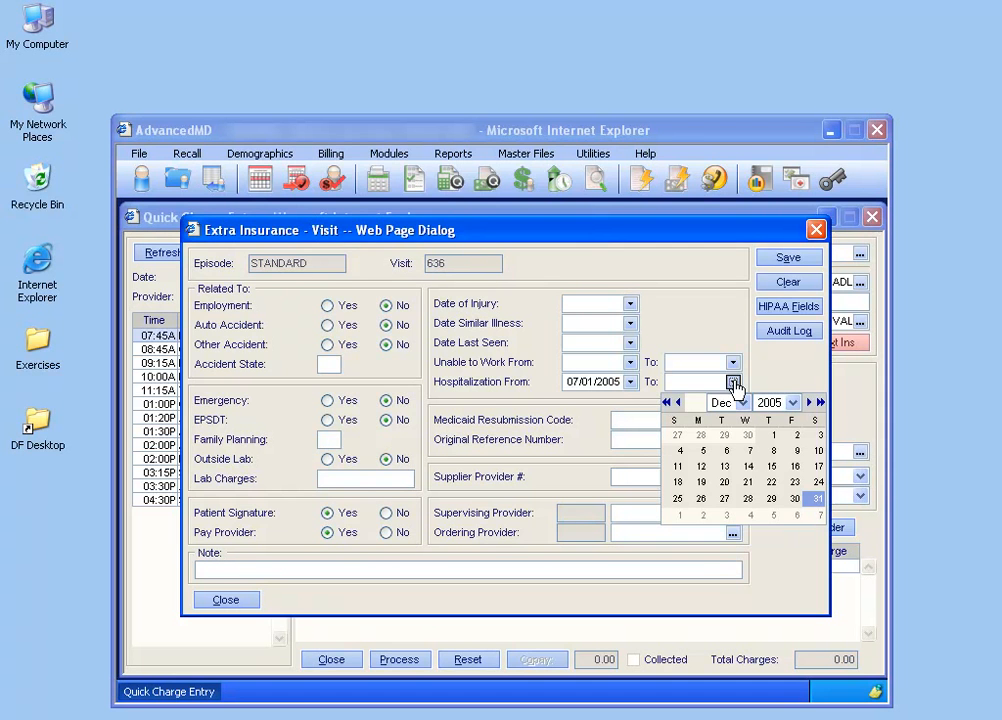
click(742, 403)
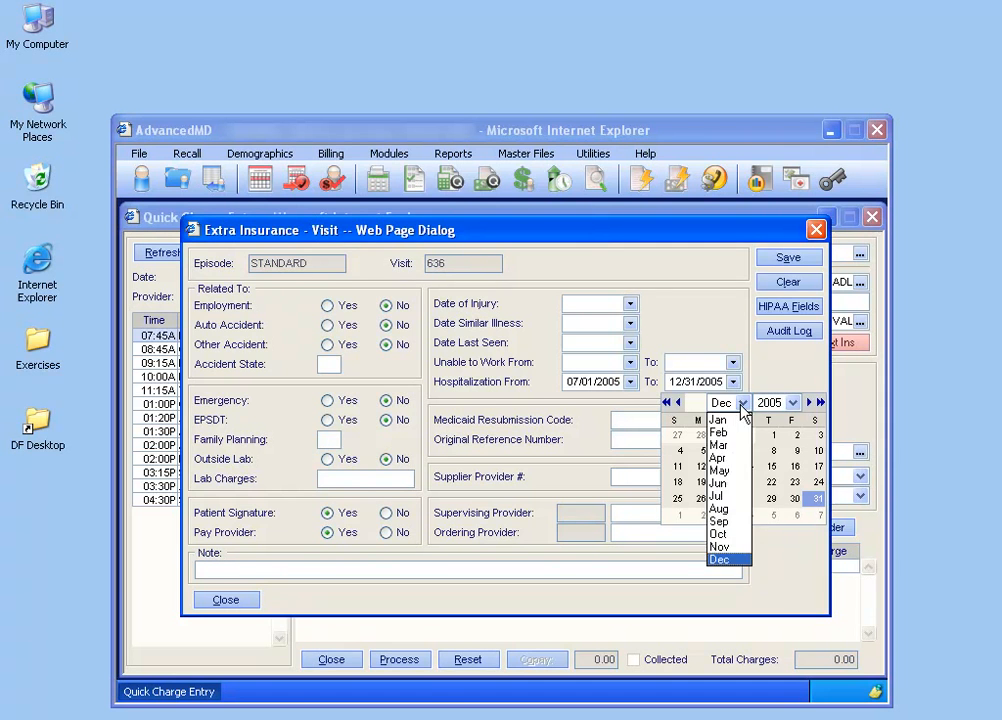
click(719, 508)
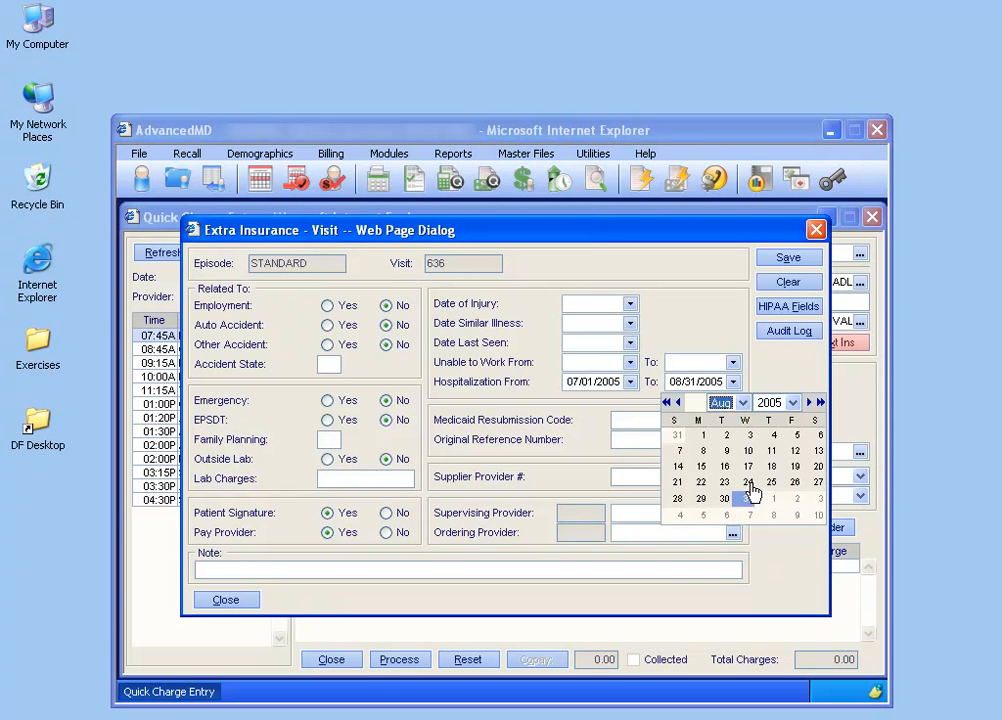
click(749, 484)
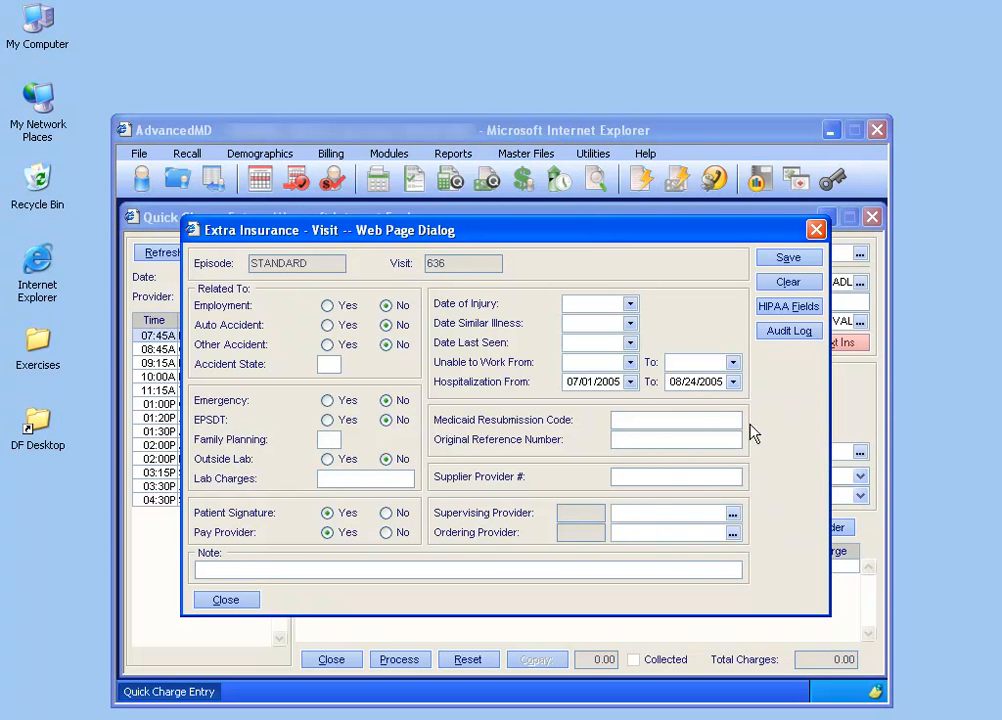
click(786, 282)
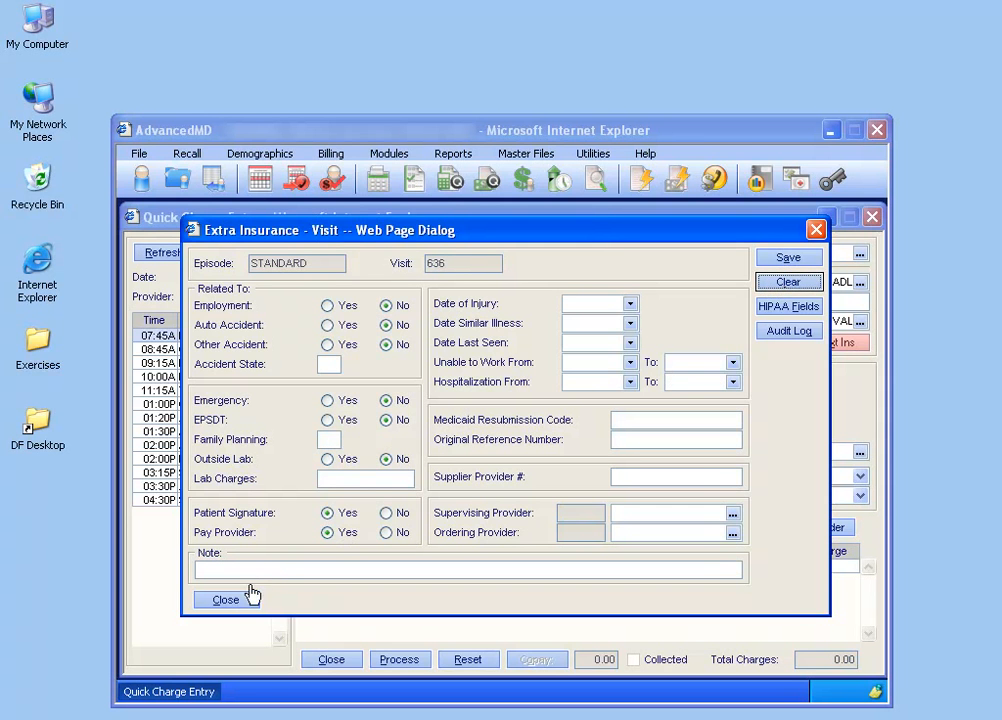
click(229, 603)
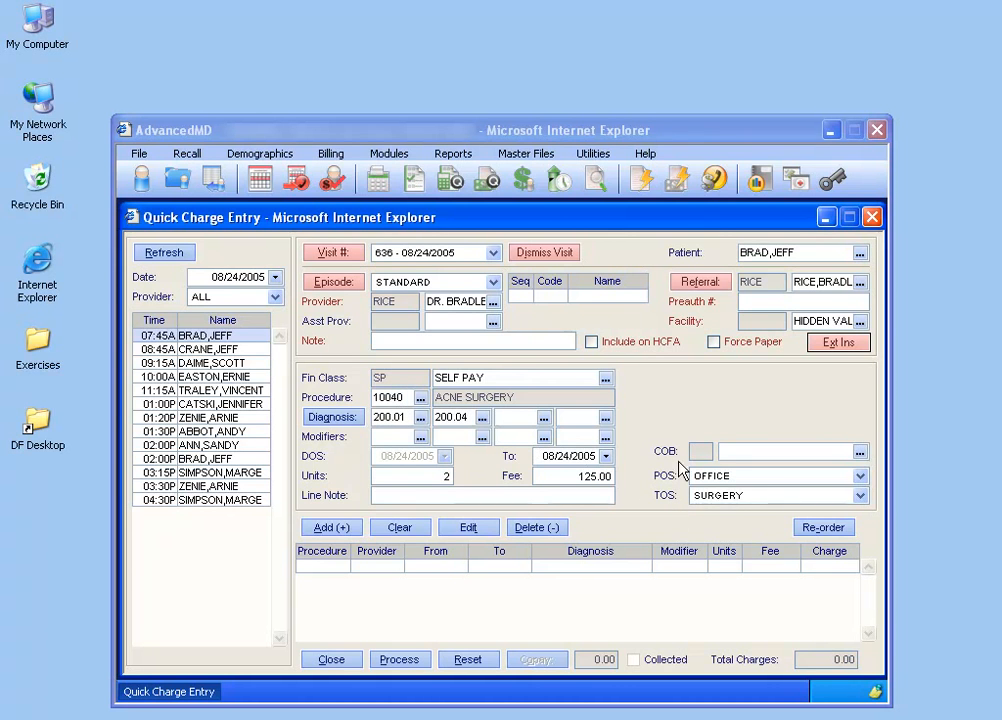
Step: Keep the place of service as OFFICE and the type of service as SURGERY, and add the charge line to the visit
click(860, 477)
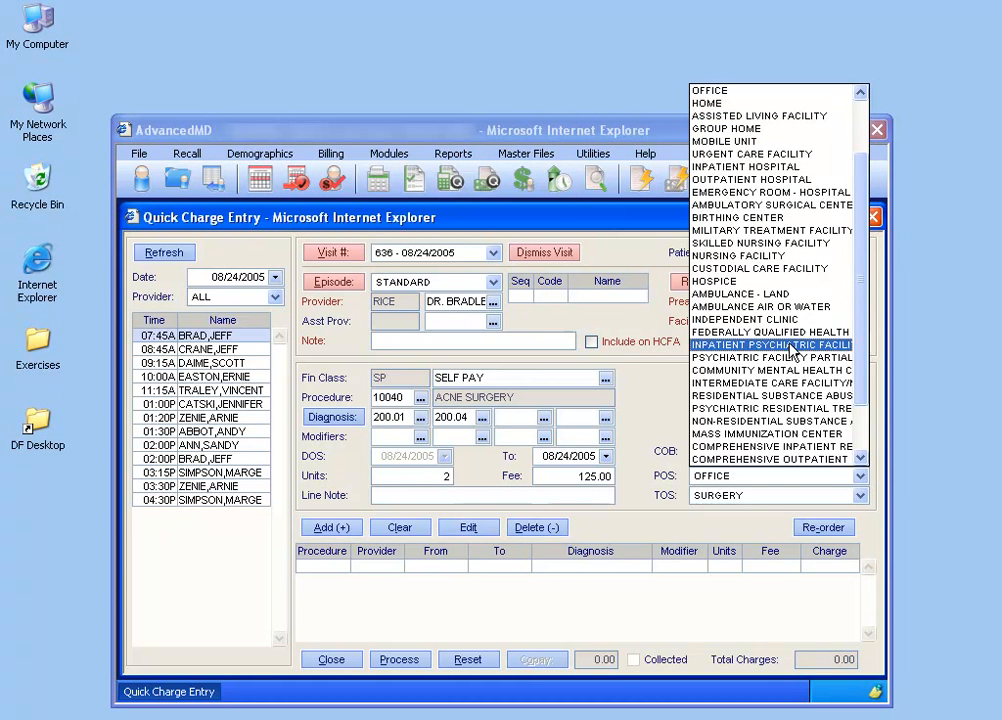
click(743, 91)
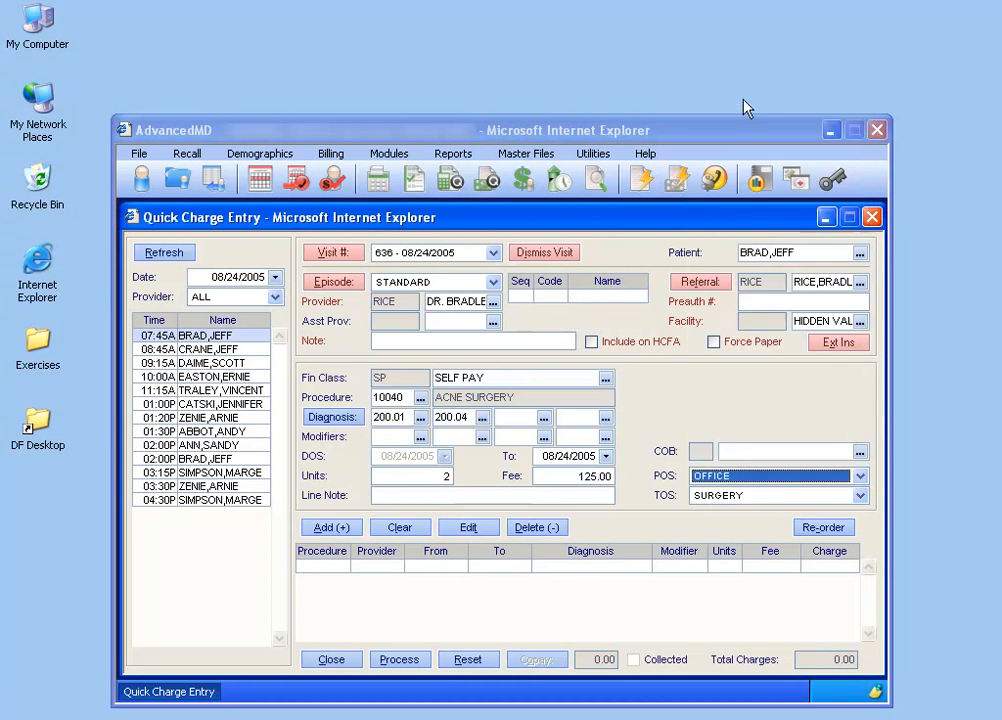
click(689, 412)
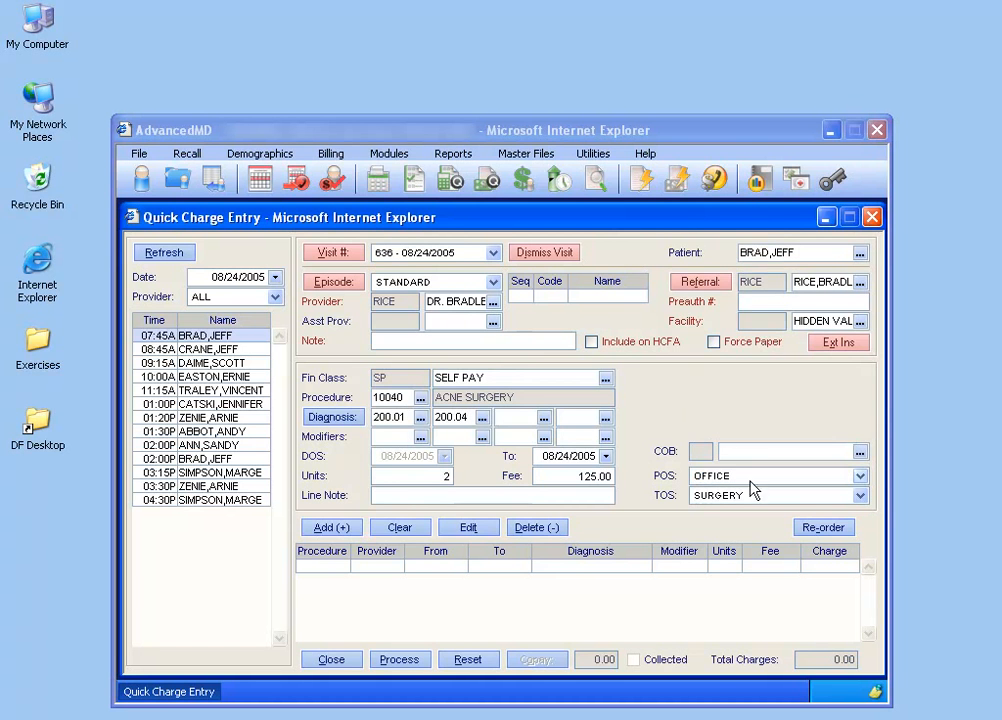
click(860, 496)
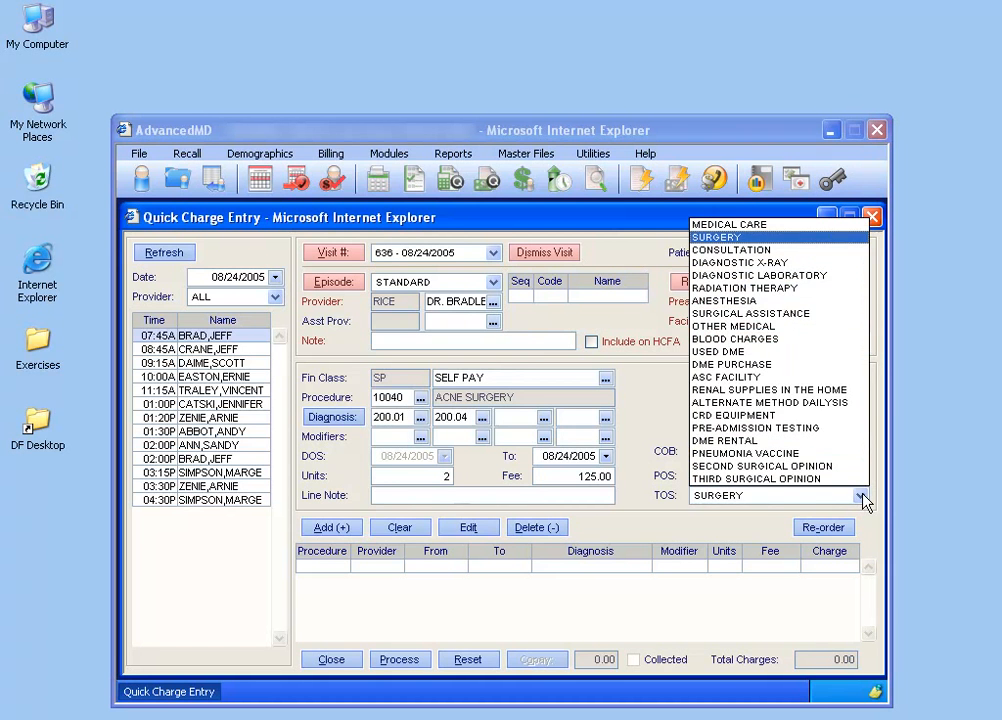
click(668, 472)
click(642, 459)
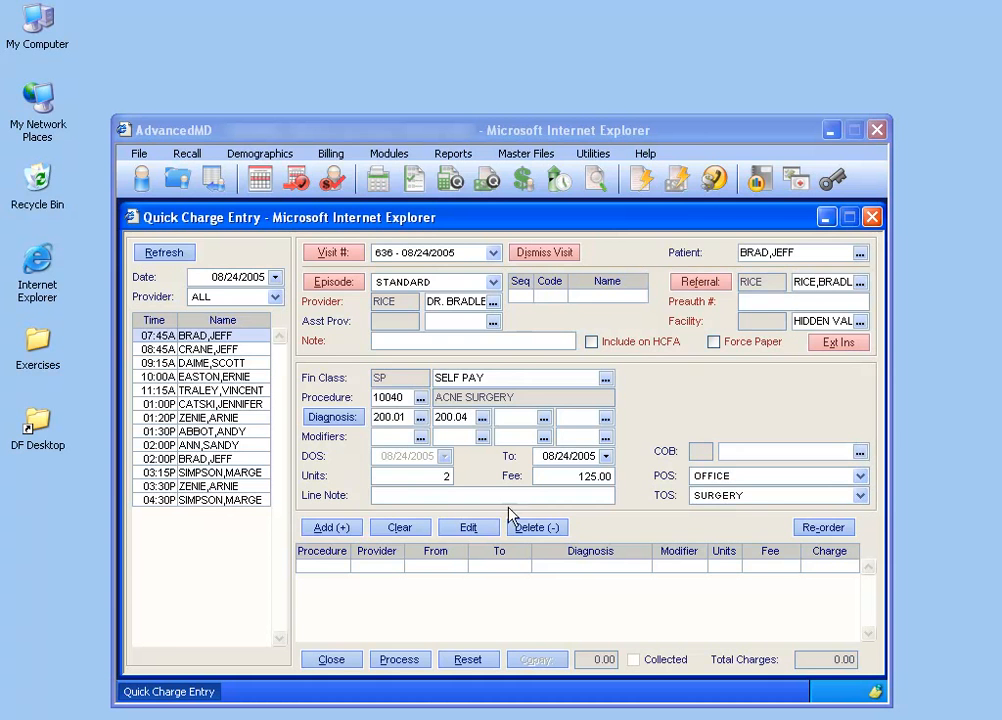
click(338, 530)
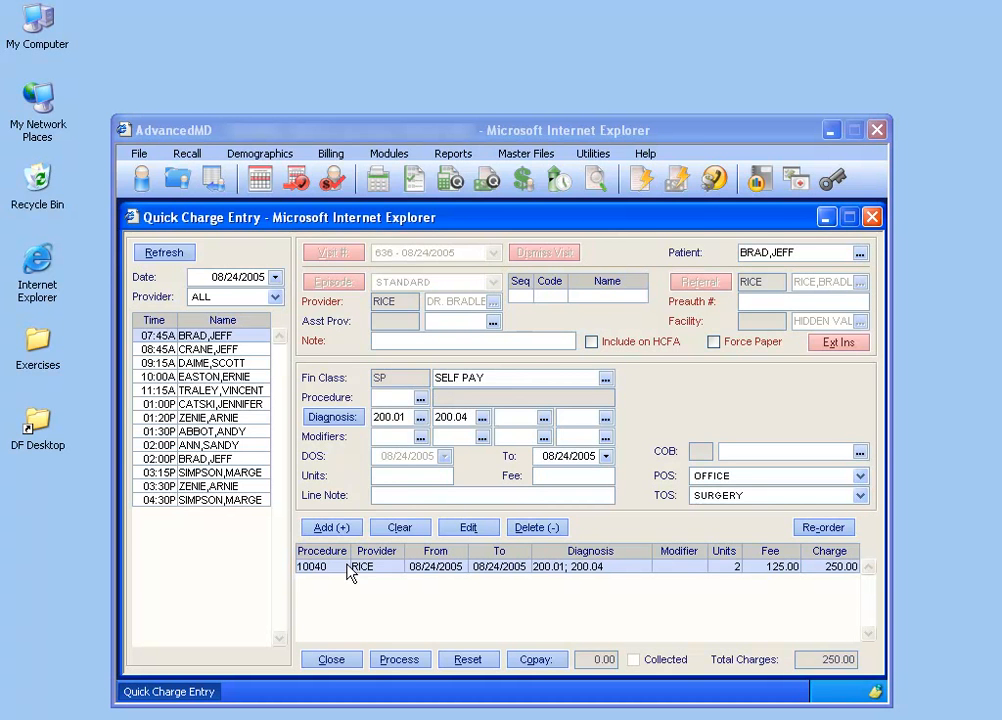
Step: Select procedure 10061 DRAINAGE OF SKIN ABSCESS for a second charge and replace the carried-over diagnosis codes with 200.05
click(420, 397)
double_click(458, 358)
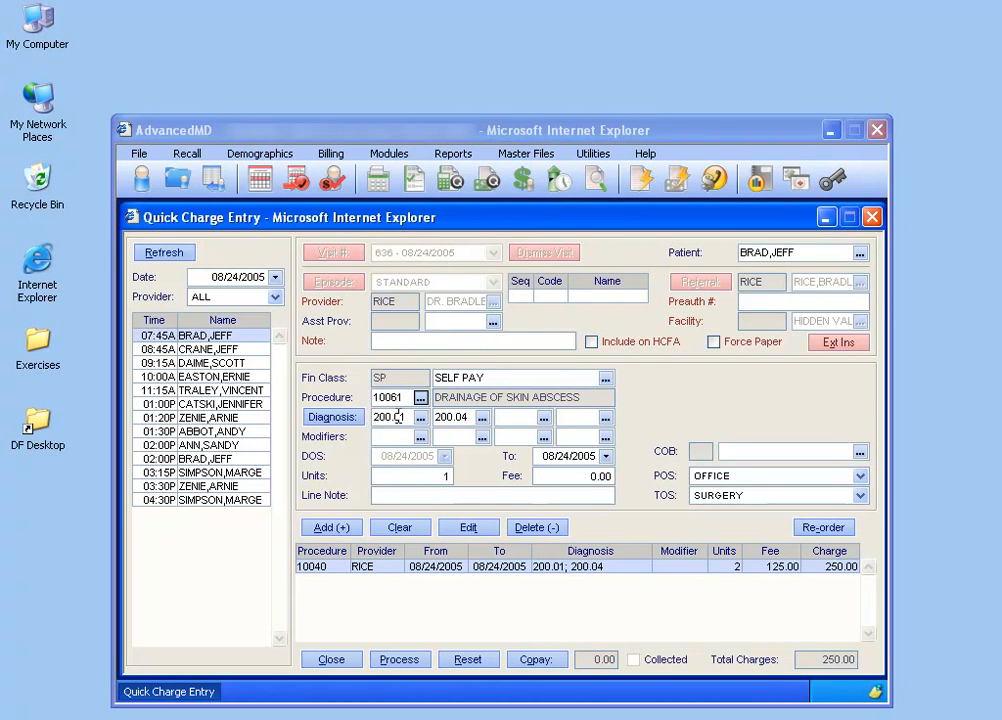
click(448, 417)
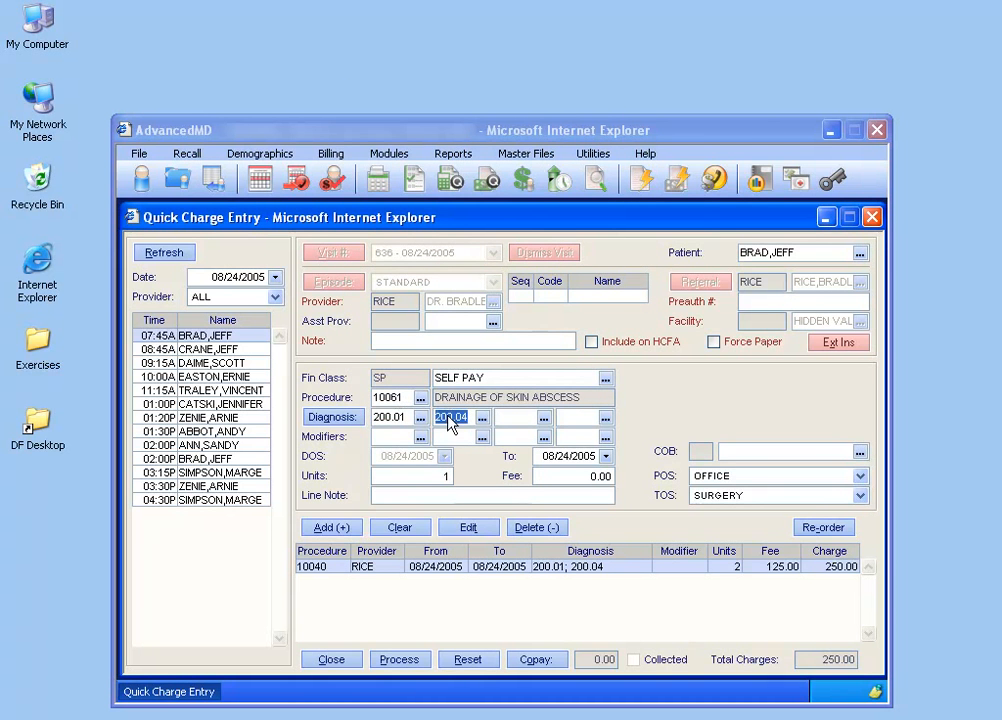
key(Delete)
click(409, 420)
key(Delete)
click(420, 418)
click(400, 376)
click(390, 399)
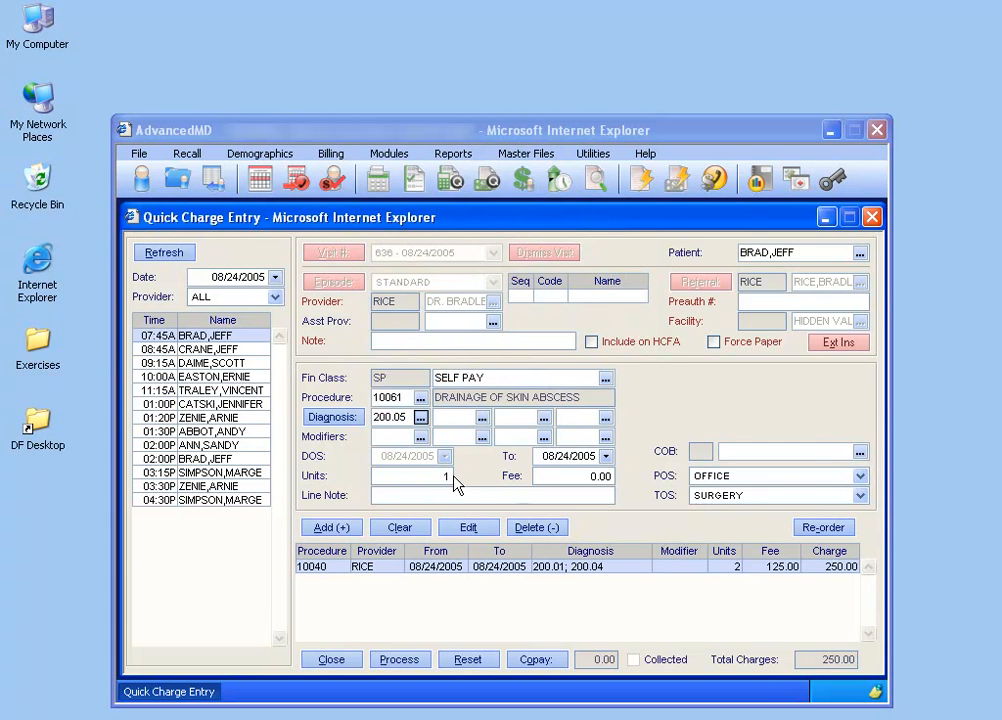
Step: Set the second charge's fee to 250.00 and add its line to the visit
click(590, 477)
text(250)
key(Tab)
click(333, 528)
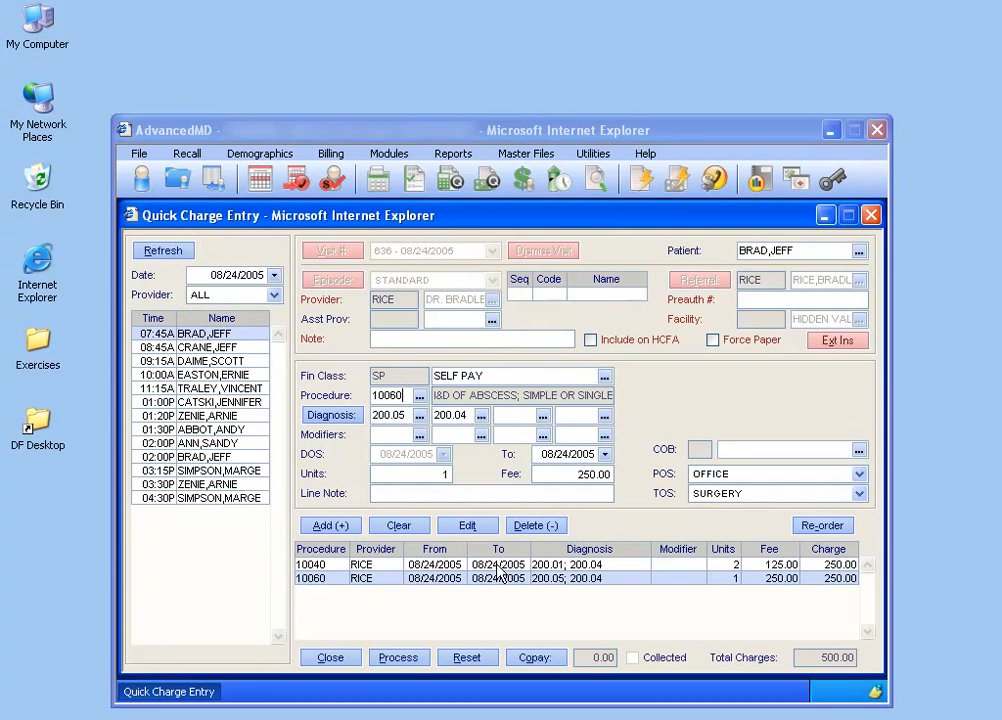
Step: Re-enter 2 units on the existing 10040 charge line, save the line and process the visit's charges
click(500, 566)
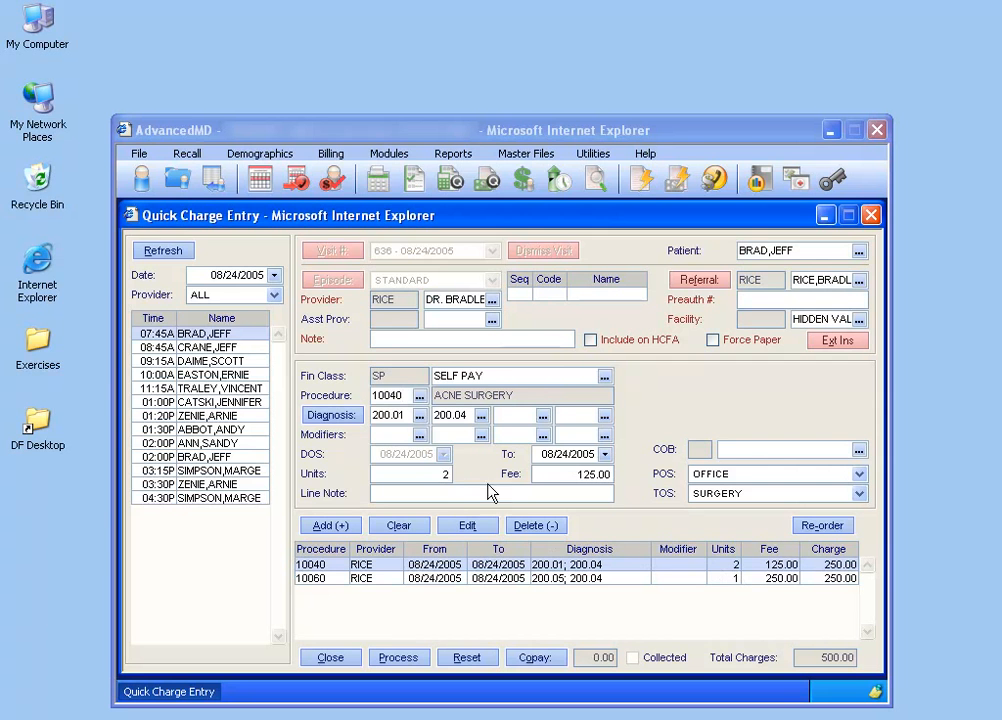
double_click(447, 476)
key(BackSpace)
text(2)
click(330, 525)
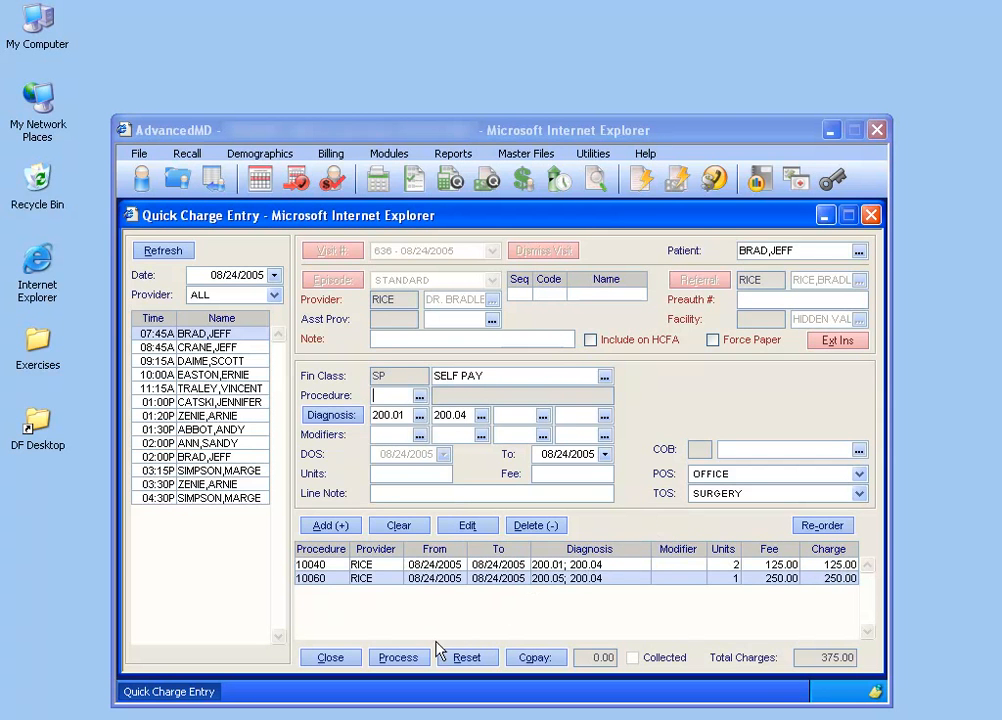
click(401, 659)
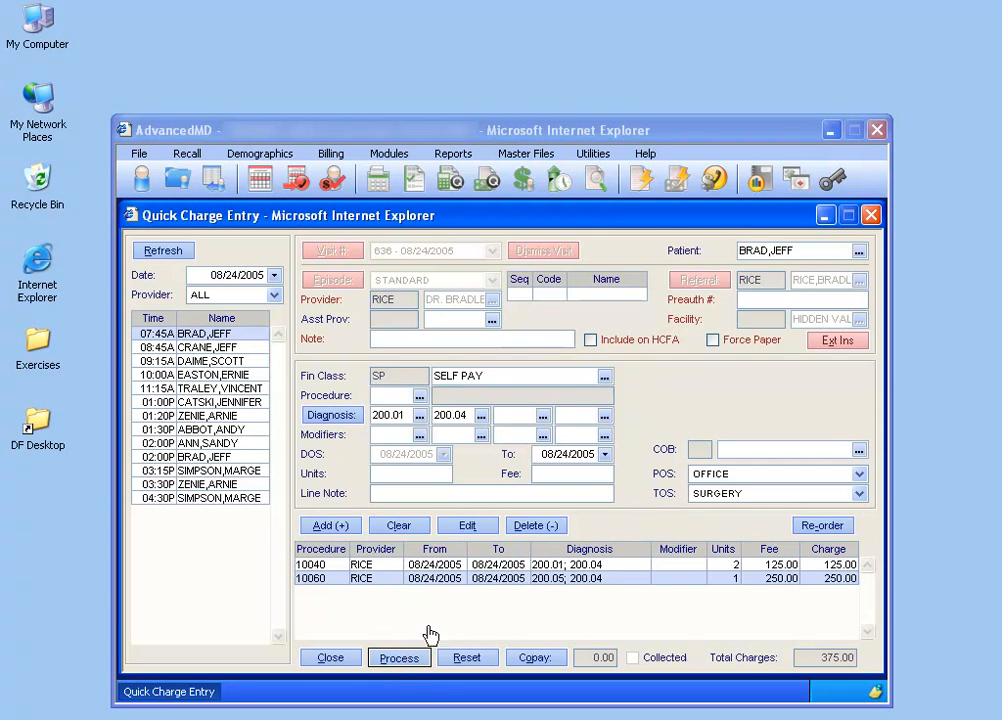